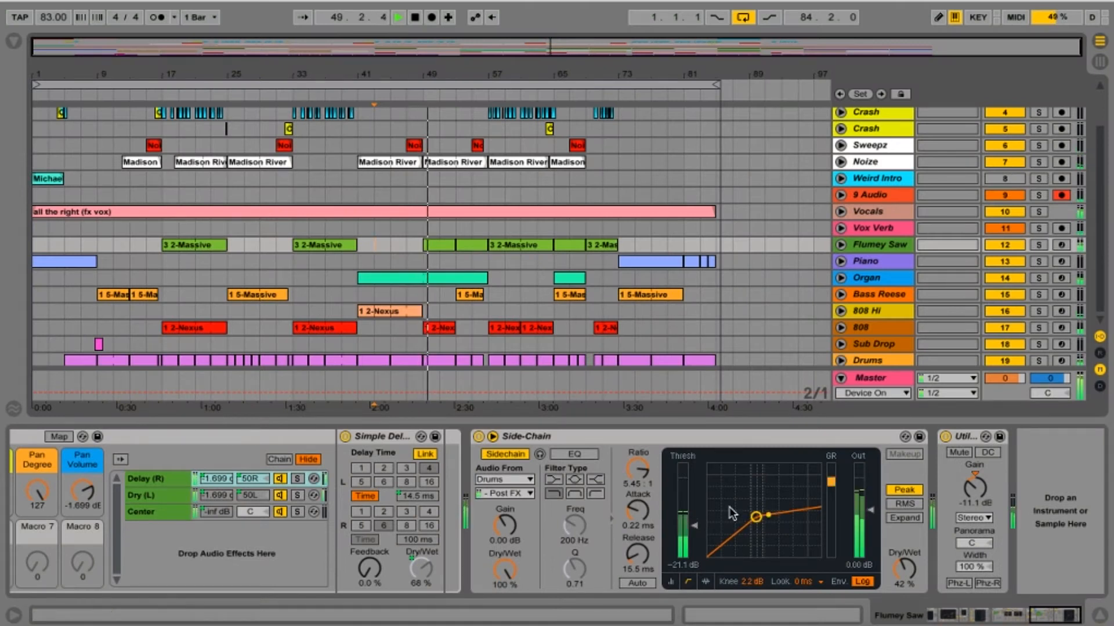
# Set the HYPE Haas Effect rack's Dry/Wet macro to 84 % while the song plays and stop playback
pyautogui.hscroll(-5, 729, 507)
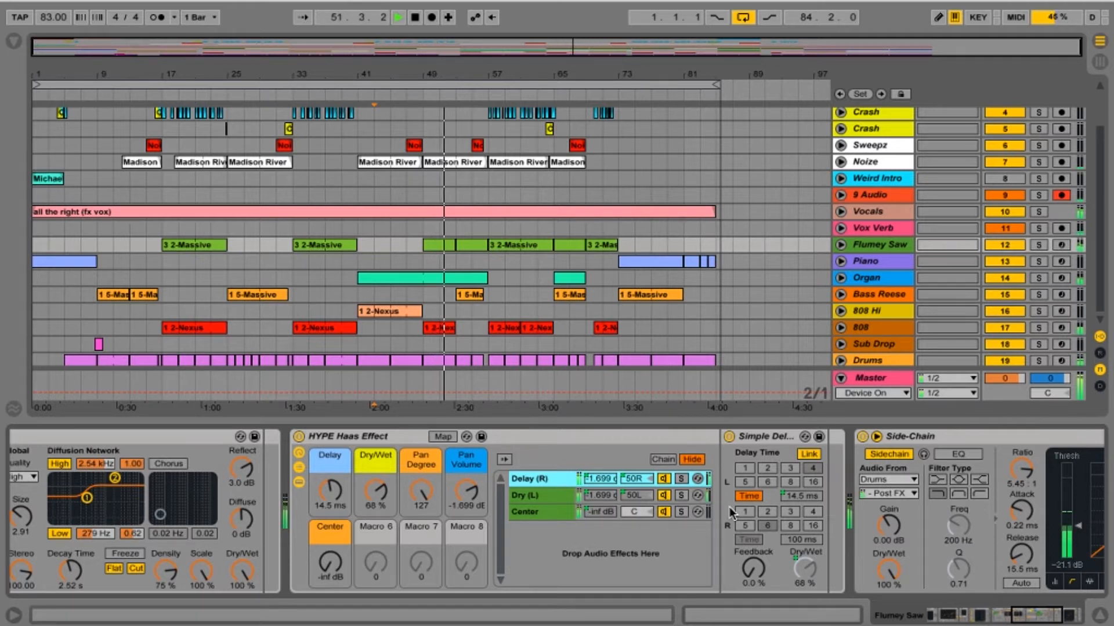
pyautogui.moveTo(373, 488); pyautogui.dragTo(373, 469)
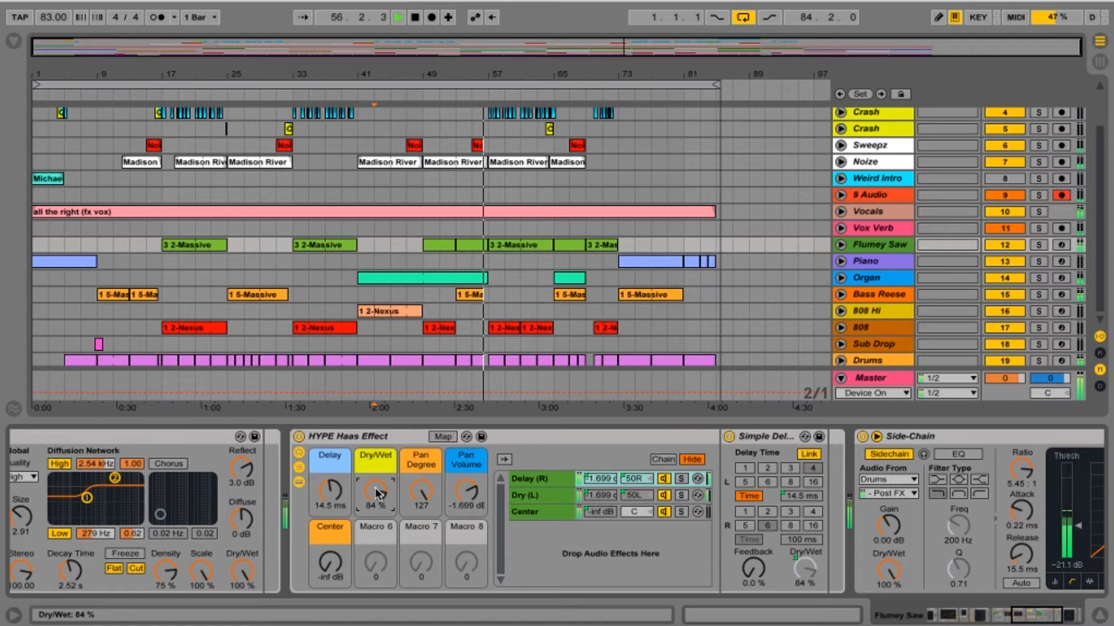
pyautogui.press('space')
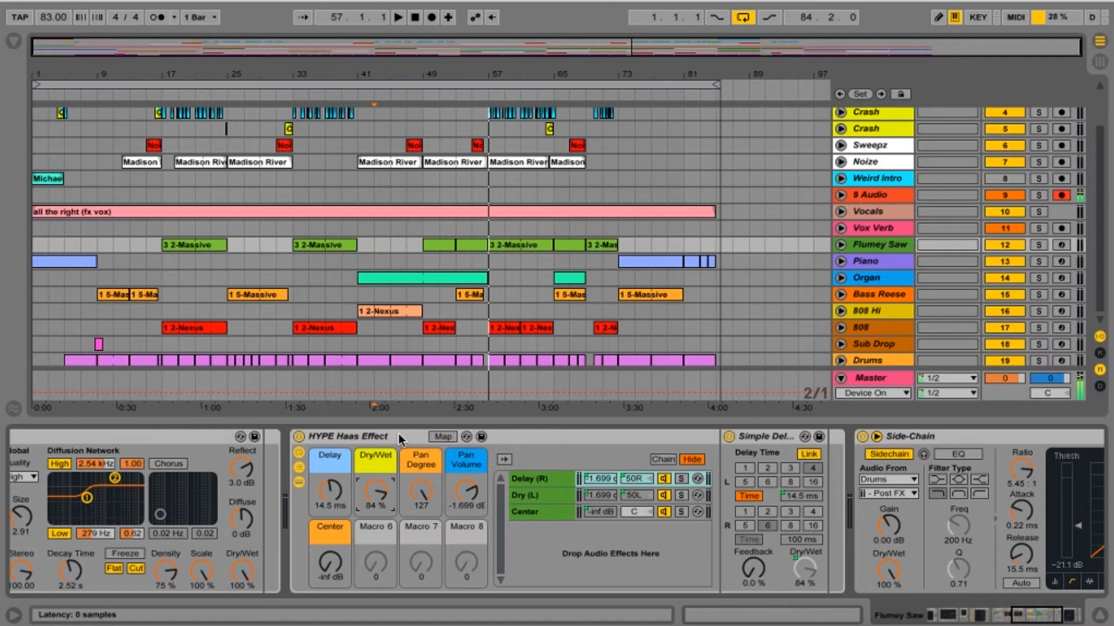
# Inspect the devices inside the Haas rack's Dry (L) and Delay (R) chains
pyautogui.click(546, 499)
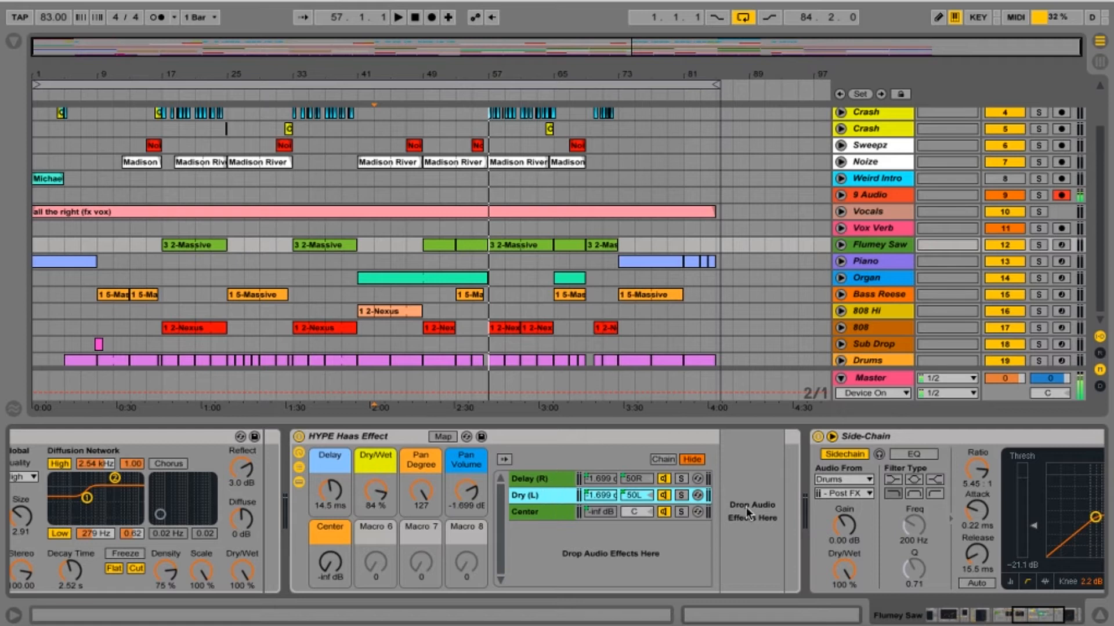
pyautogui.click(525, 480)
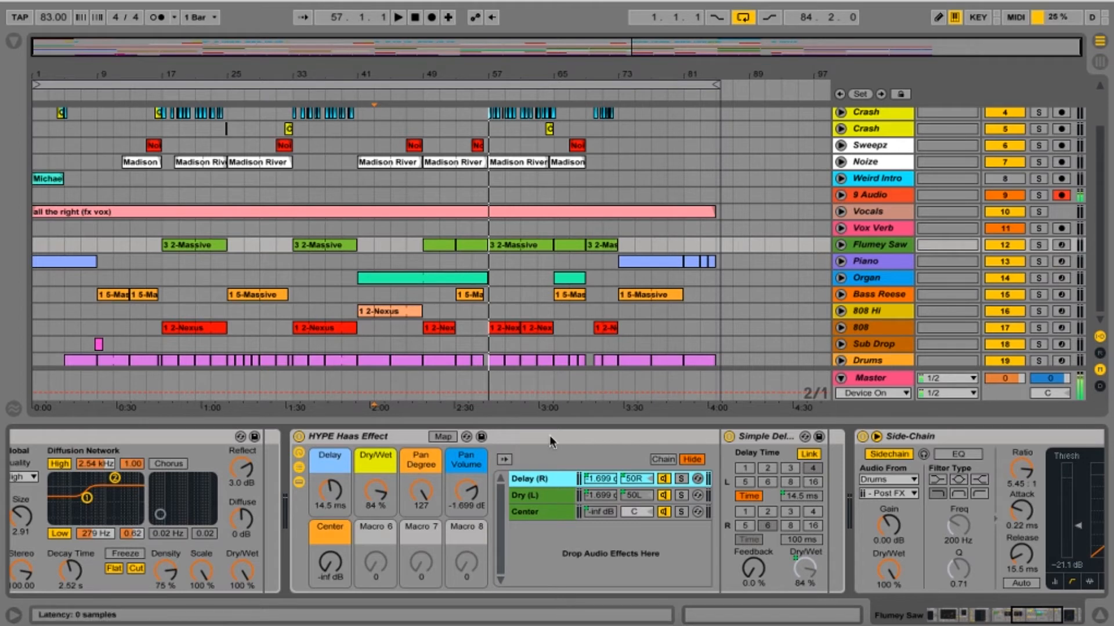
# Solo the 9 Audio and Flumey Saw tracks and start playback
pyautogui.click(1038, 195)
pyautogui.click(1039, 244)
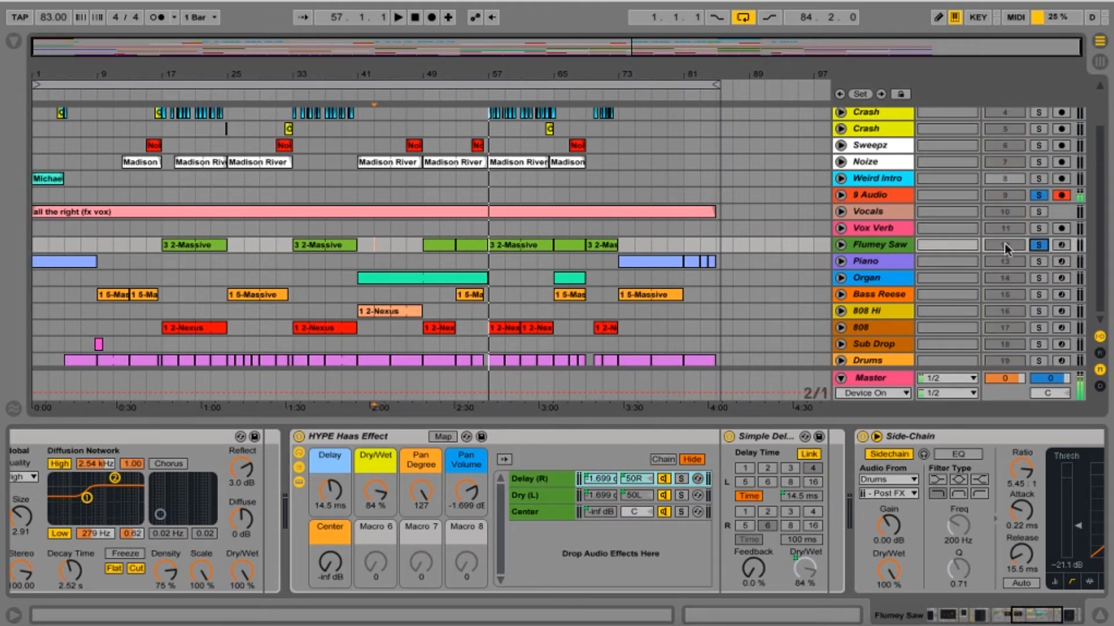
pyautogui.scroll(-1, 492, 437)
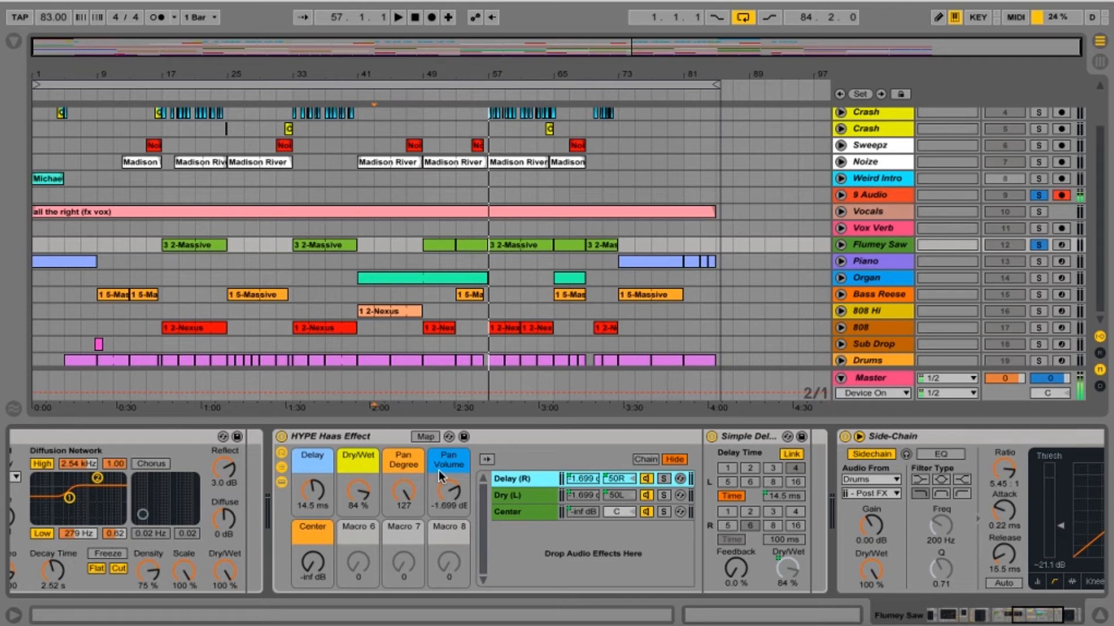
pyautogui.press('space')
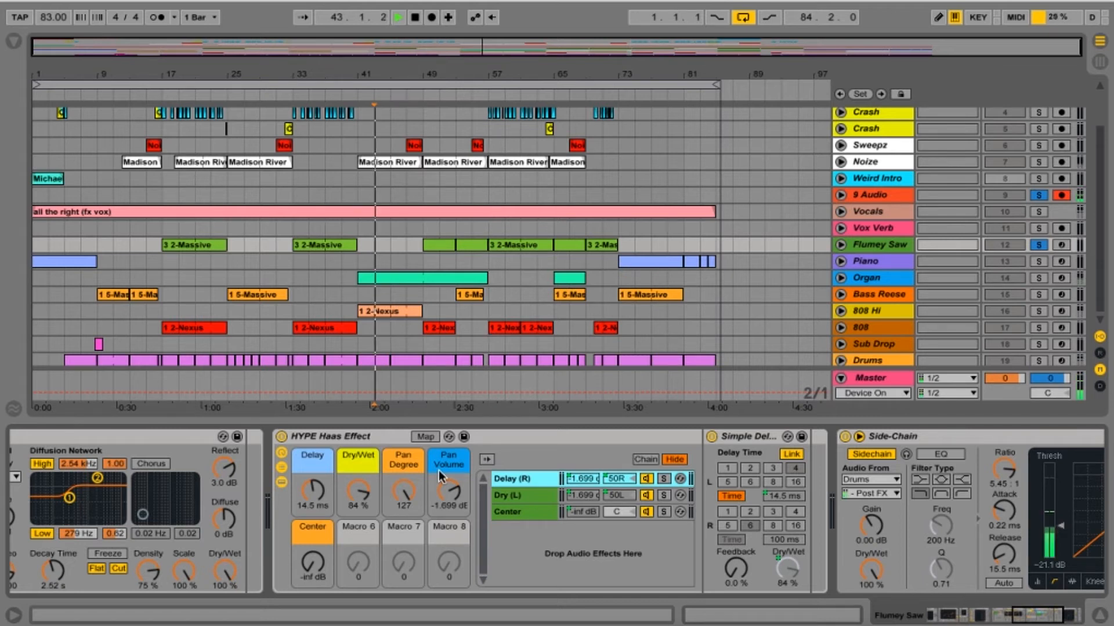
# Move playback to bar 49 and set the Dry/Wet macro of Flumey Saw's Haas rack to 100 %
pyautogui.click(426, 231)
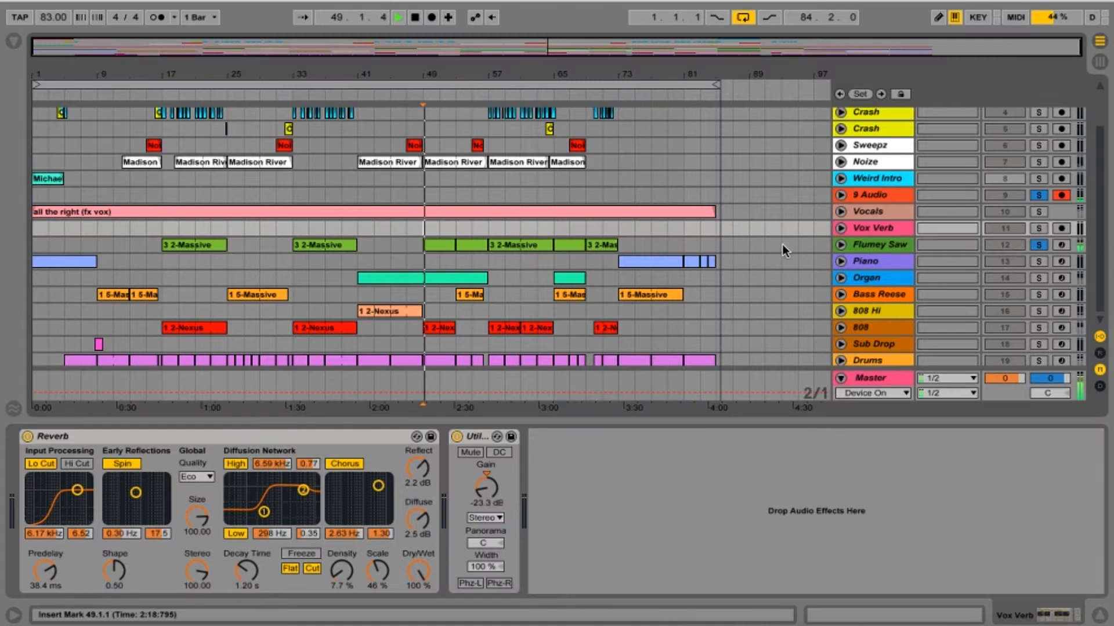
pyautogui.click(852, 242)
pyautogui.moveTo(352, 492); pyautogui.dragTo(353, 476)
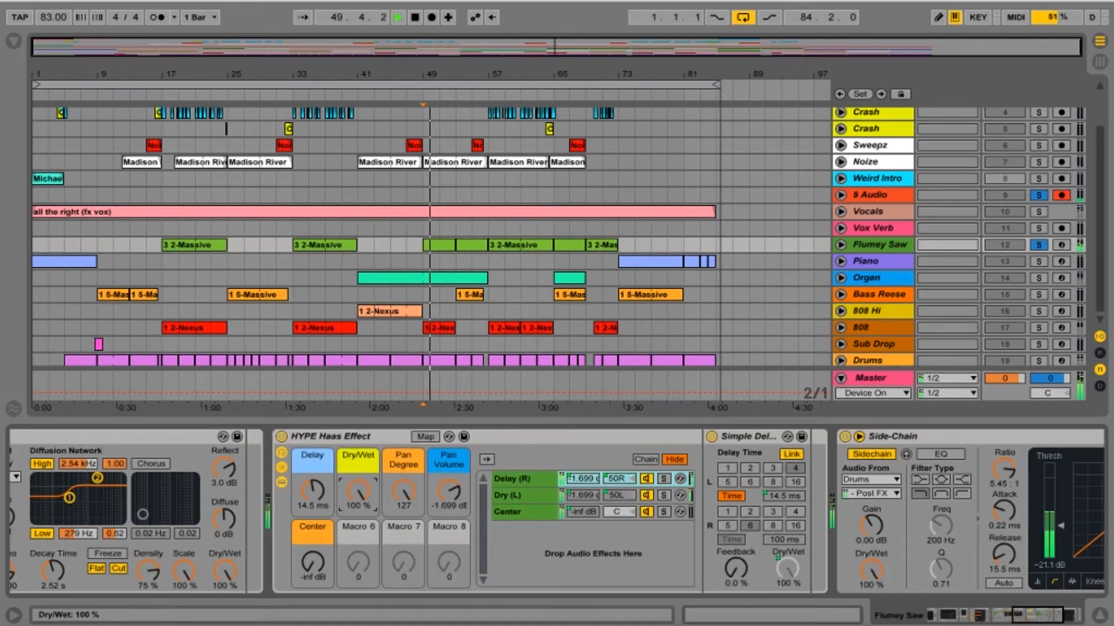
# Compare the soloed Flumey Saw sound with the HYPE Haas Effect rack bypassed and active
pyautogui.click(281, 437)
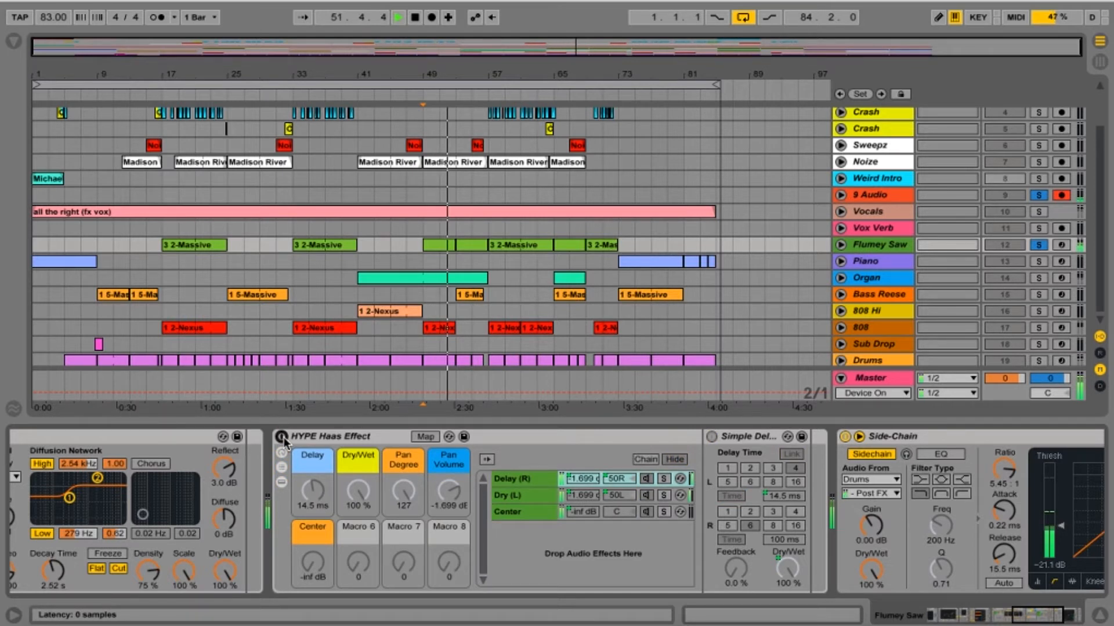
pyautogui.click(282, 437)
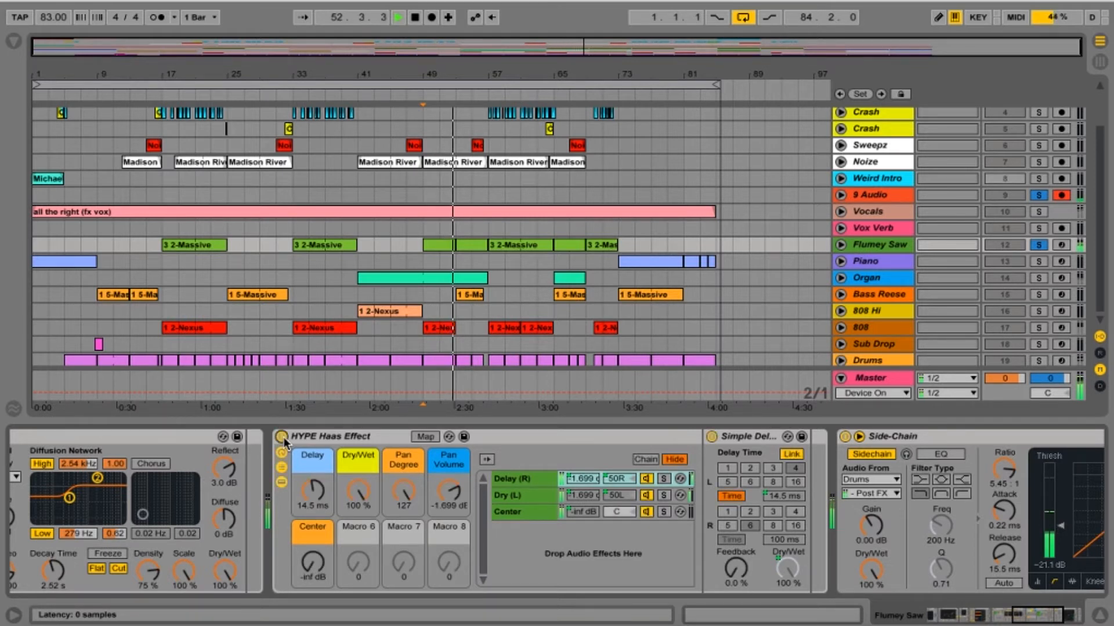
pyautogui.press('space')
pyautogui.click(282, 438)
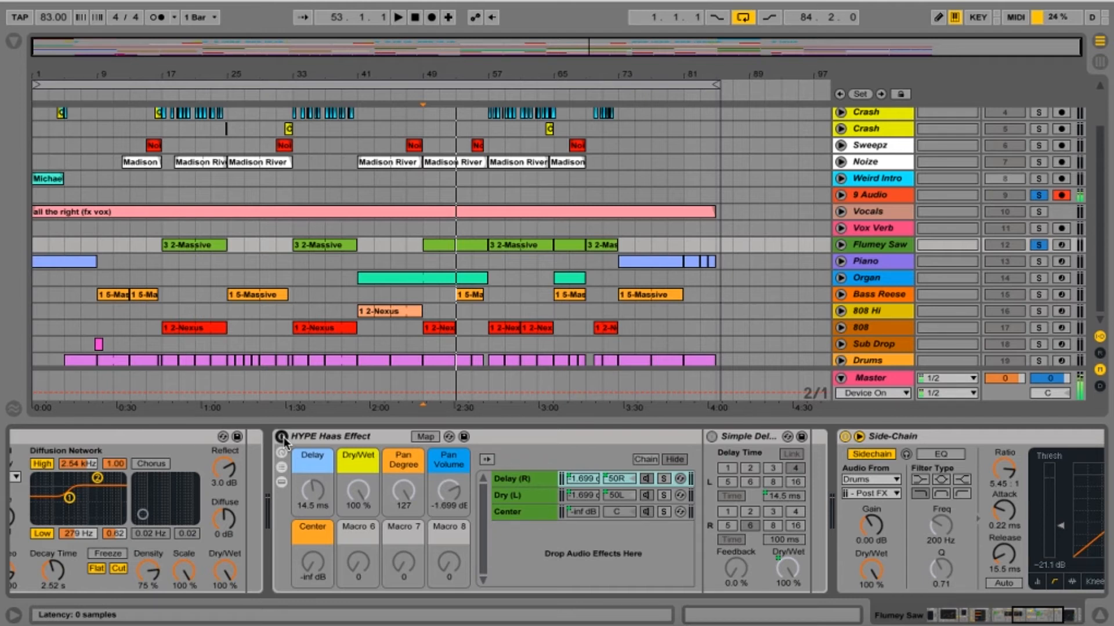
pyautogui.press('space')
pyautogui.click(281, 437)
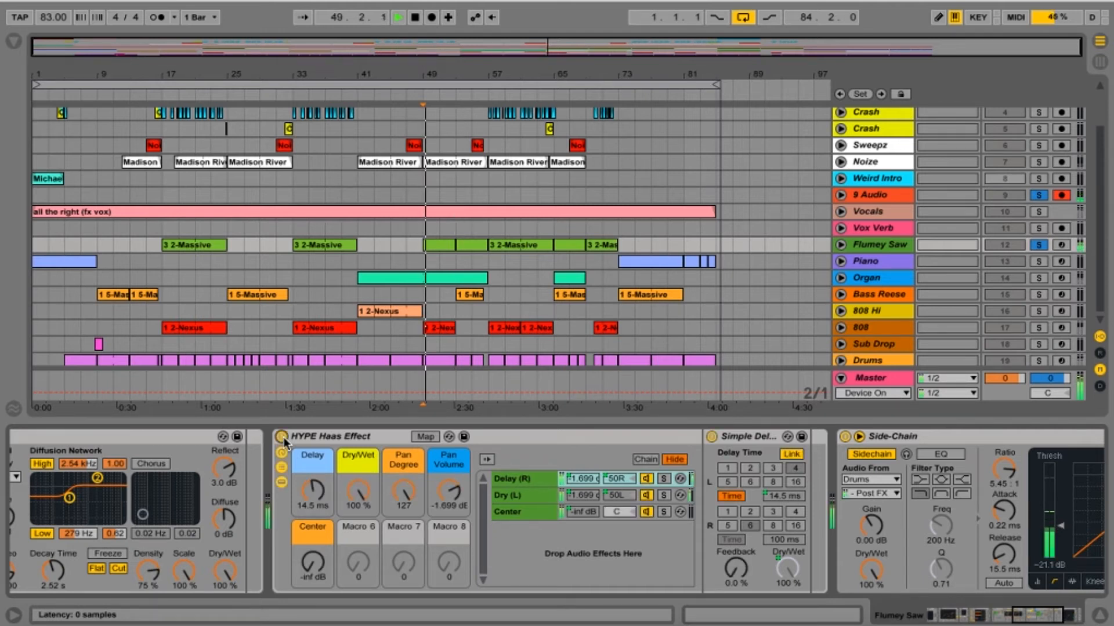
# Unsolo the tracks and play the full mix from bar 49 with the HYPE Haas Effect rack bypassed
pyautogui.click(1036, 246)
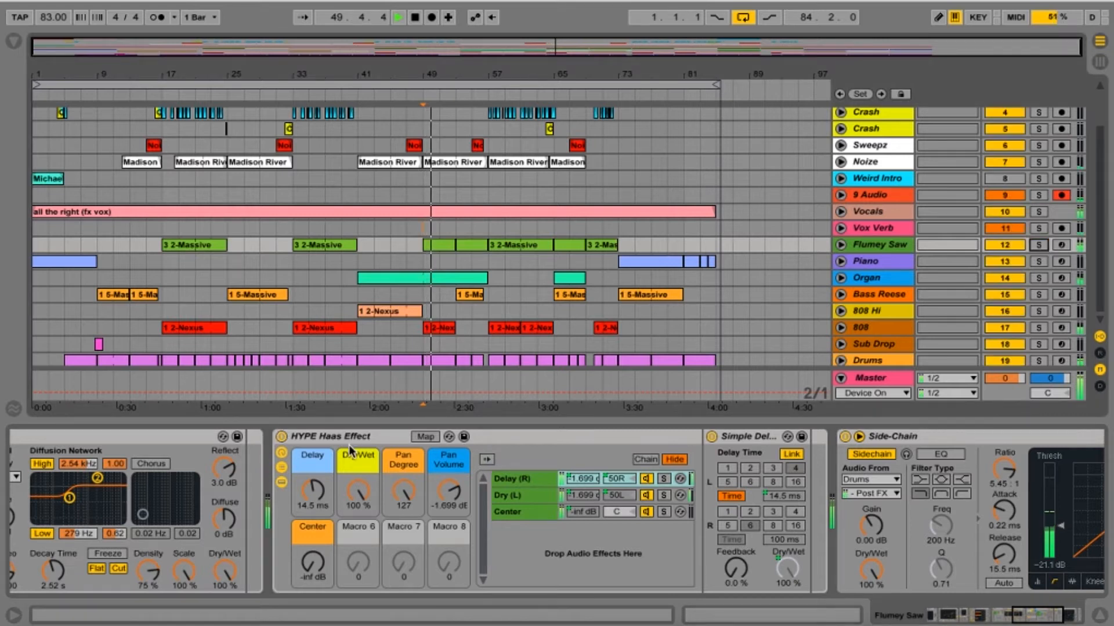
pyautogui.click(283, 437)
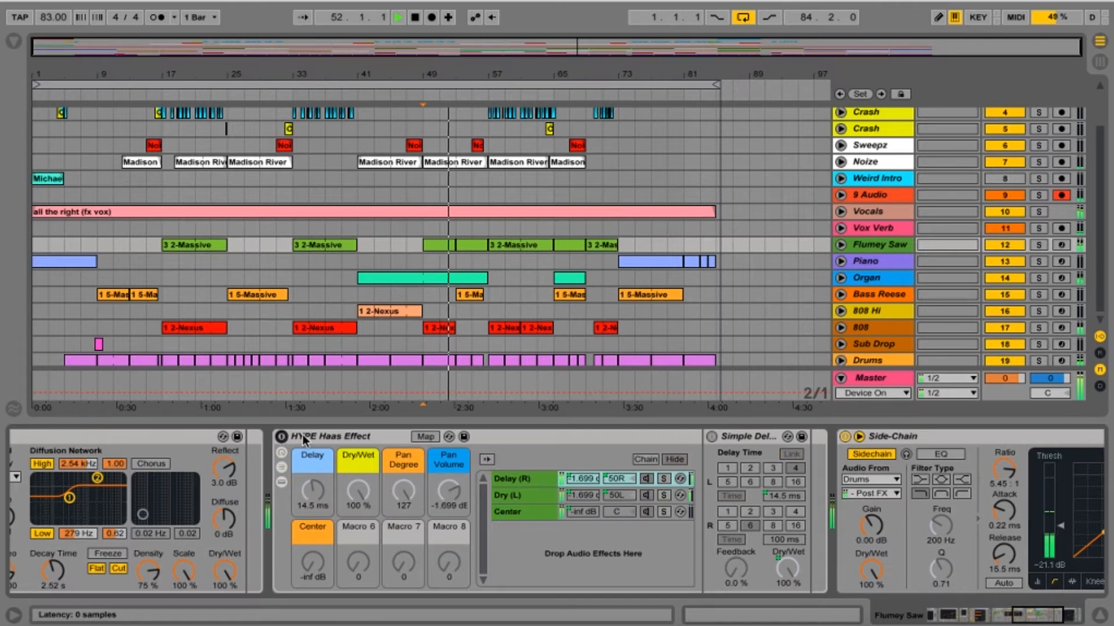
pyautogui.press('space')
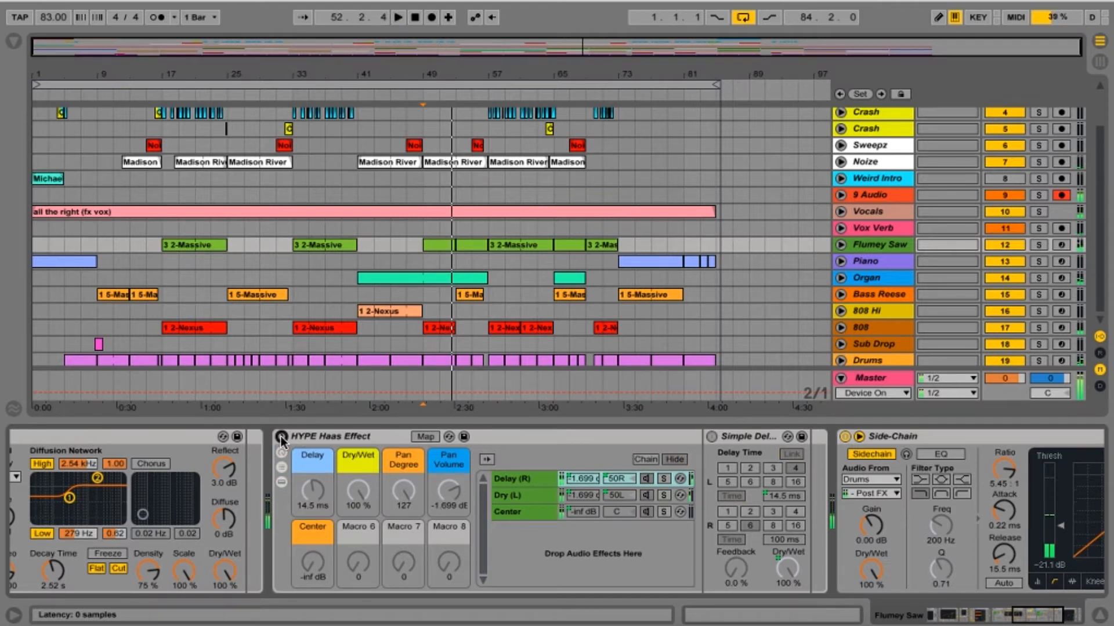
pyautogui.press('space')
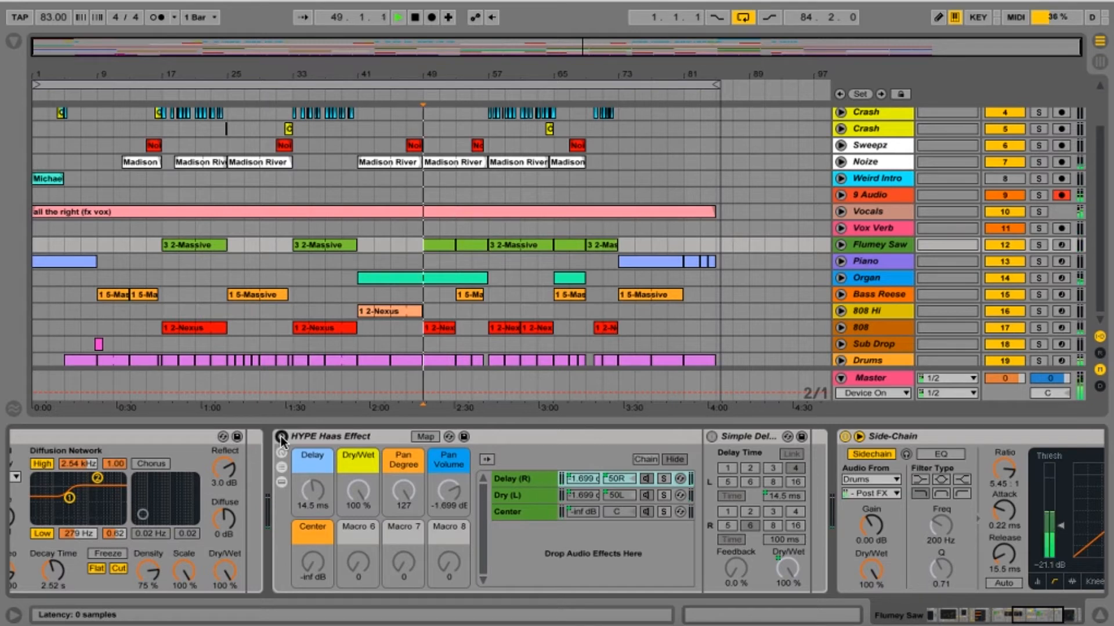
# Set the Haas rack's Pan Volume macro to -6.0 dB and compare the mix with the rack on and off
pyautogui.click(280, 436)
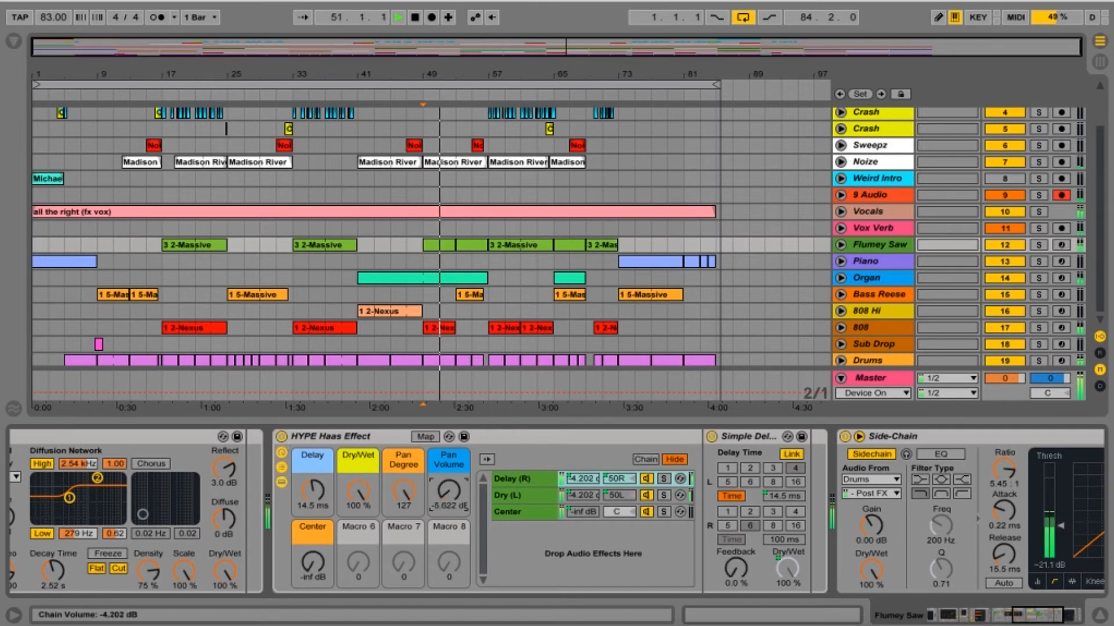
pyautogui.click(280, 437)
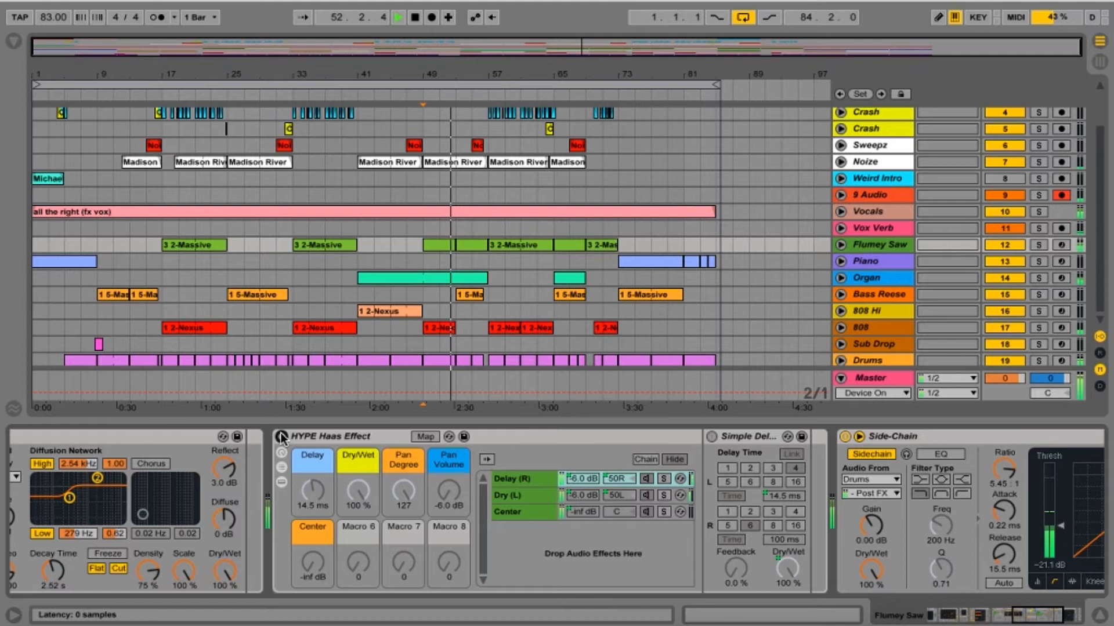
pyautogui.click(281, 436)
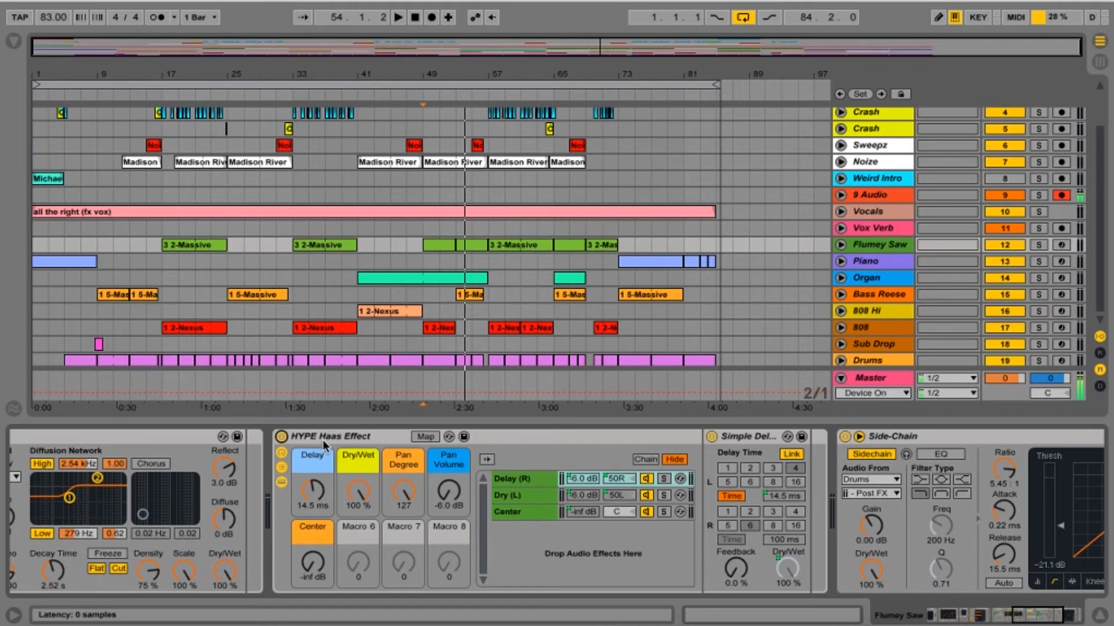
# Add a Simple Delay audio effect from the browser to the end of the Flumey Saw device chain
pyautogui.hscroll(5, 324, 446)
pyautogui.press('super+alt+b')
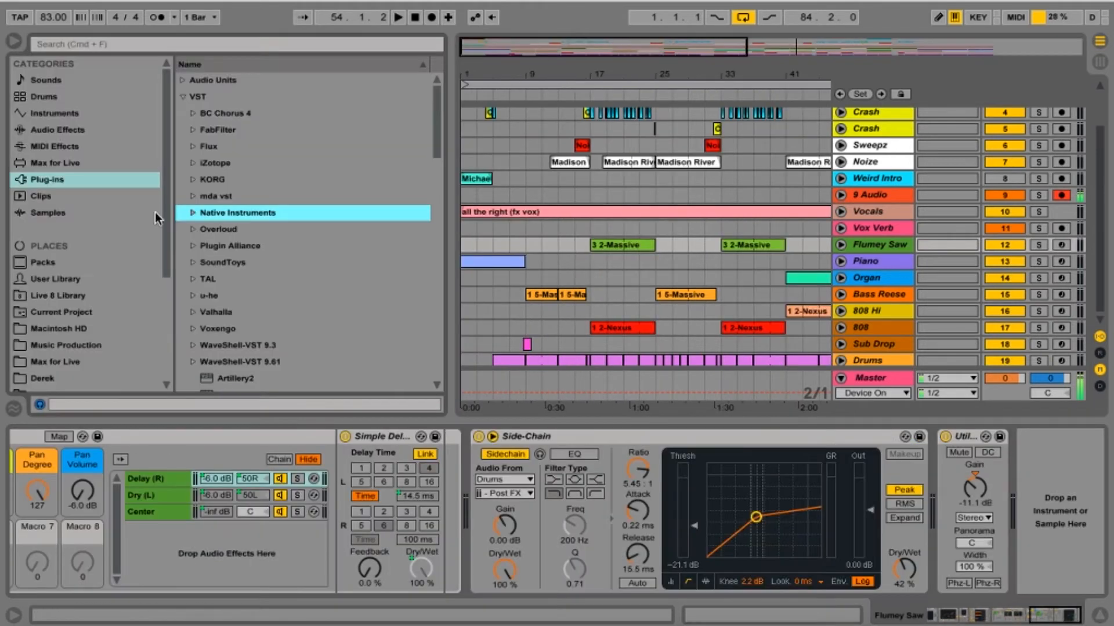
pyautogui.click(63, 130)
pyautogui.scroll(-5, 280, 239)
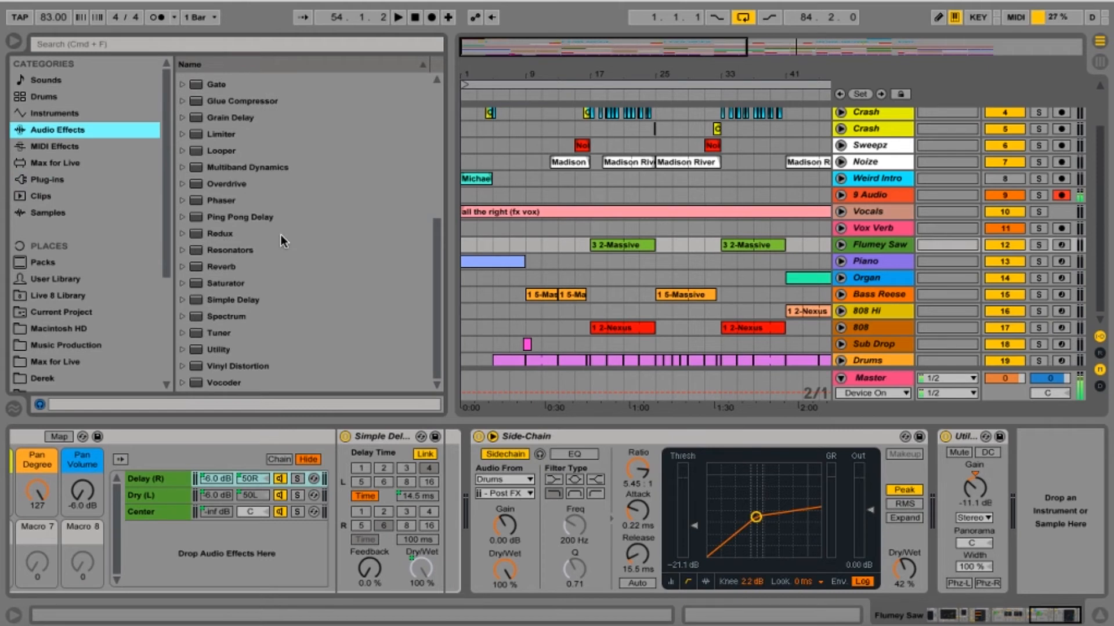
pyautogui.scroll(3, 239, 267)
pyautogui.scroll(-3, 238, 267)
pyautogui.moveTo(232, 300); pyautogui.dragTo(1041, 473)
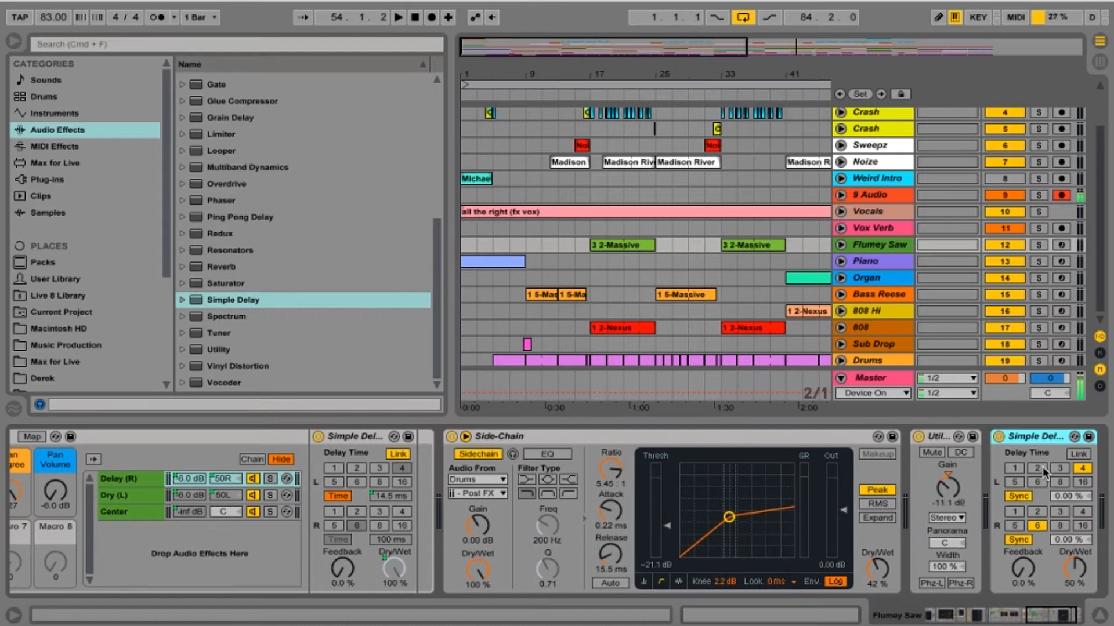
# Group the new Simple Delay into an Audio Effect Rack and switch its delay to Time mode with both channels linked
pyautogui.rightClick(1022, 442)
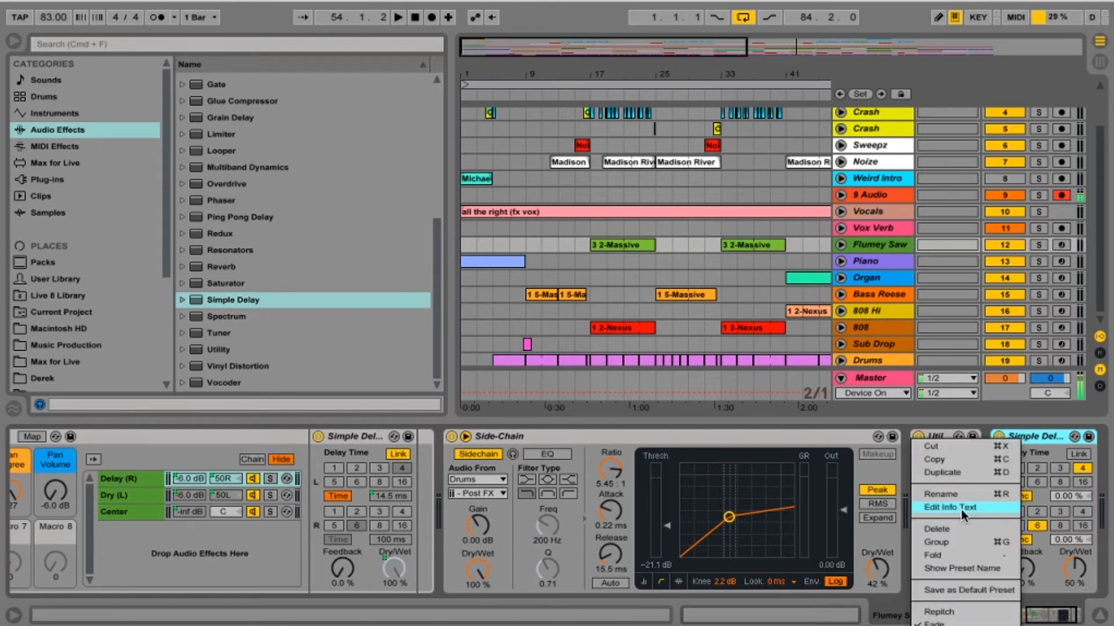
pyautogui.click(948, 541)
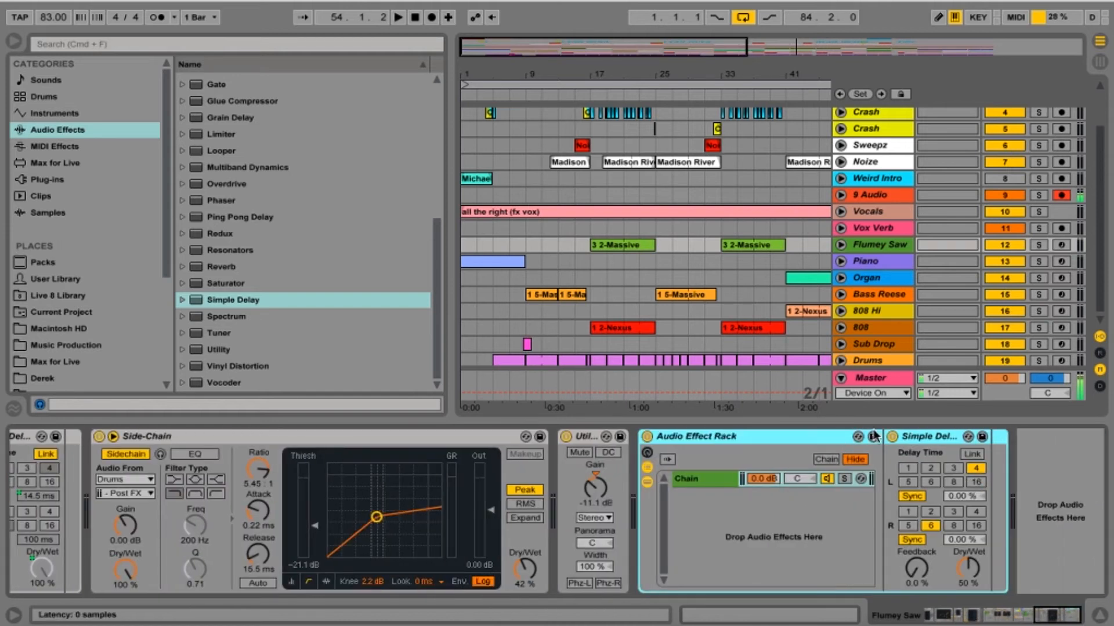
pyautogui.click(912, 496)
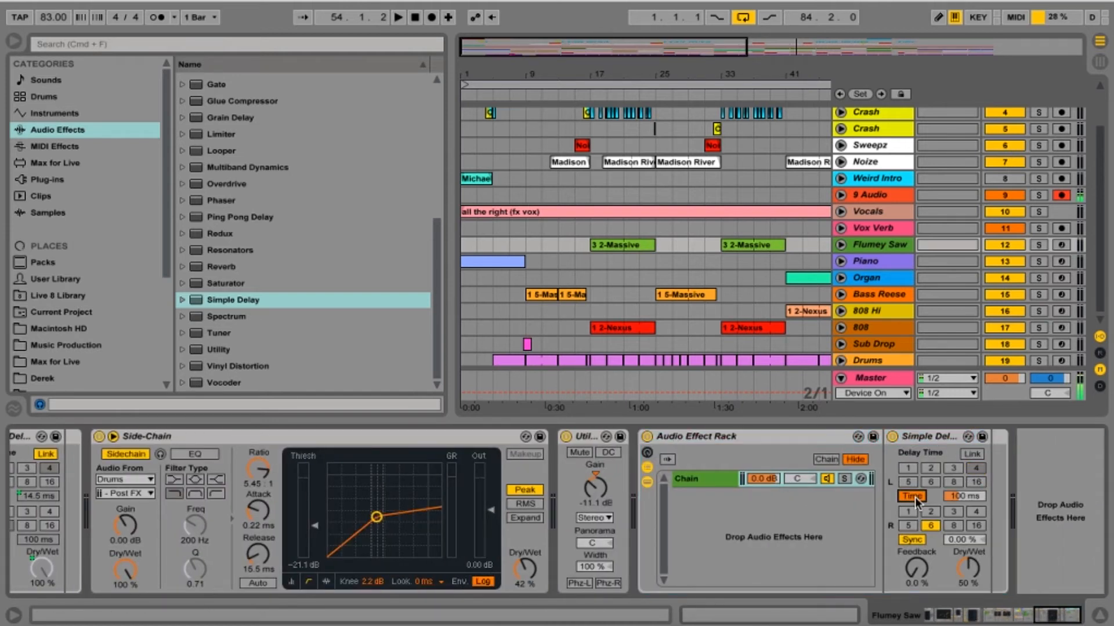
pyautogui.click(912, 540)
pyautogui.click(978, 457)
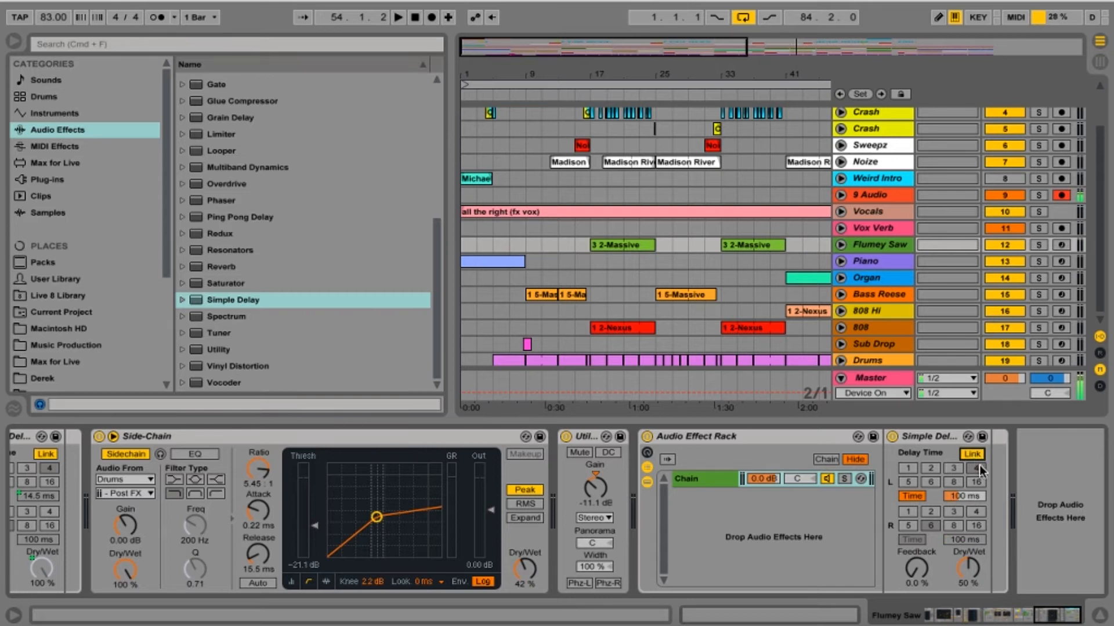
# Pan the new rack's delay chain to 50R and create a second chain panned to 50L
pyautogui.moveTo(802, 484); pyautogui.dragTo(802, 467)
pyautogui.rightClick(716, 514)
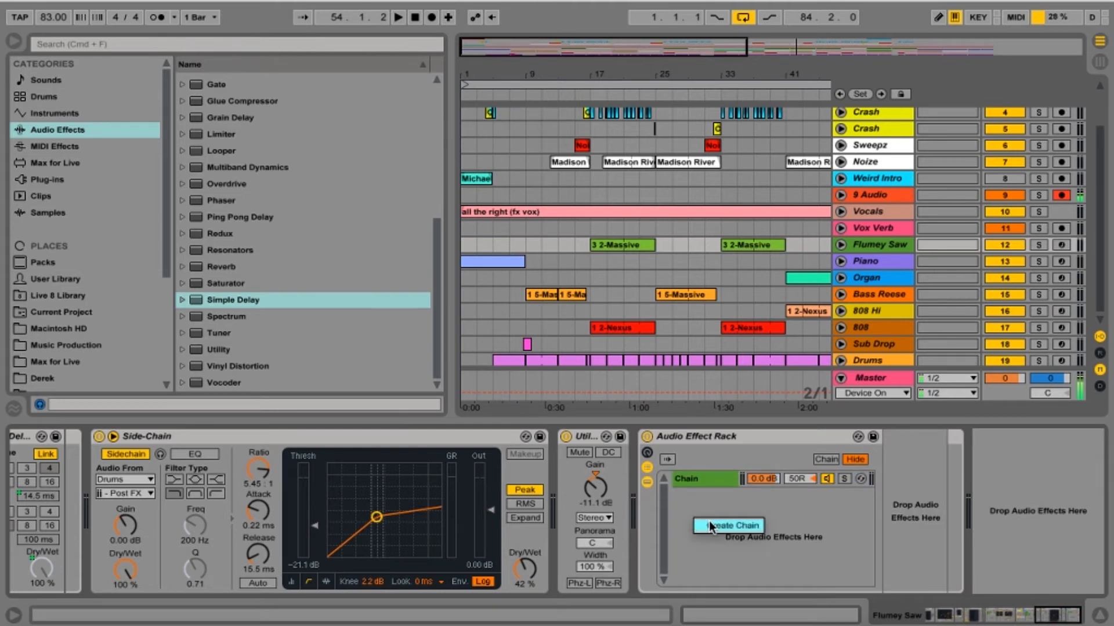
pyautogui.click(711, 524)
pyautogui.moveTo(790, 496); pyautogui.dragTo(790, 527)
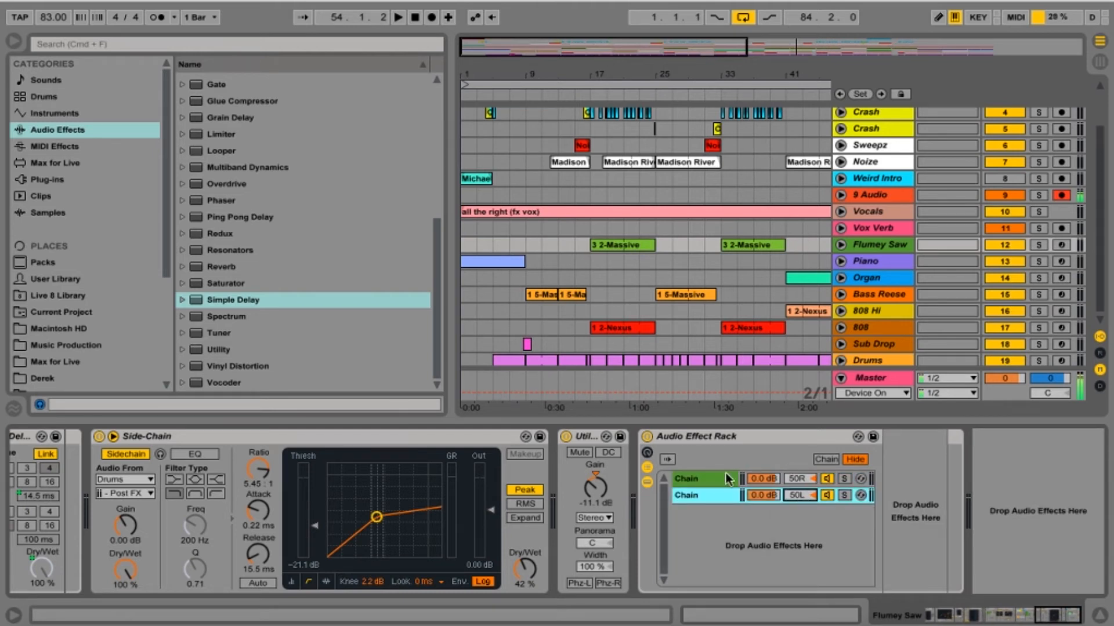
# Set the volume of both chains in the new rack to -6.0 dB and select the delay chain
pyautogui.moveTo(757, 478); pyautogui.dragTo(756, 485)
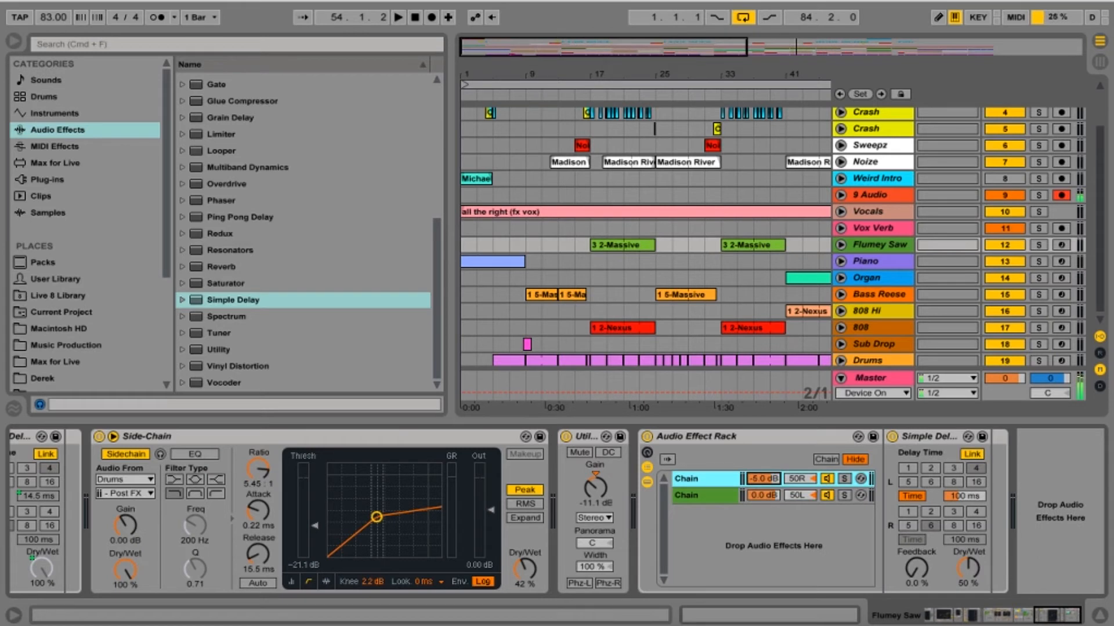
pyautogui.moveTo(756, 489); pyautogui.dragTo(757, 491)
pyautogui.moveTo(757, 491); pyautogui.dragTo(757, 506)
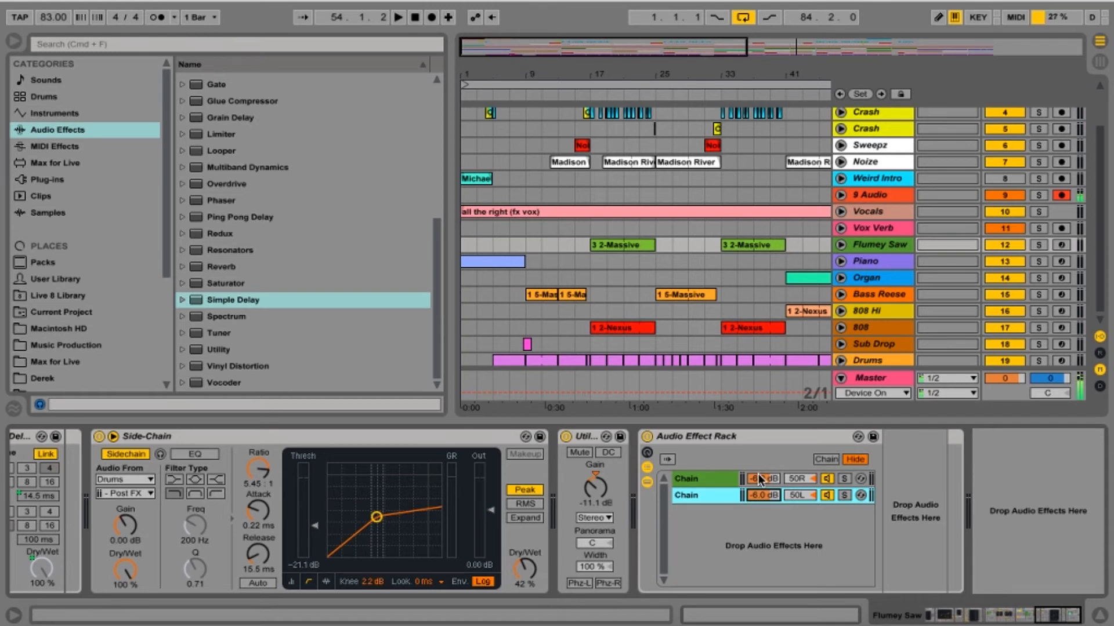
pyautogui.click(705, 478)
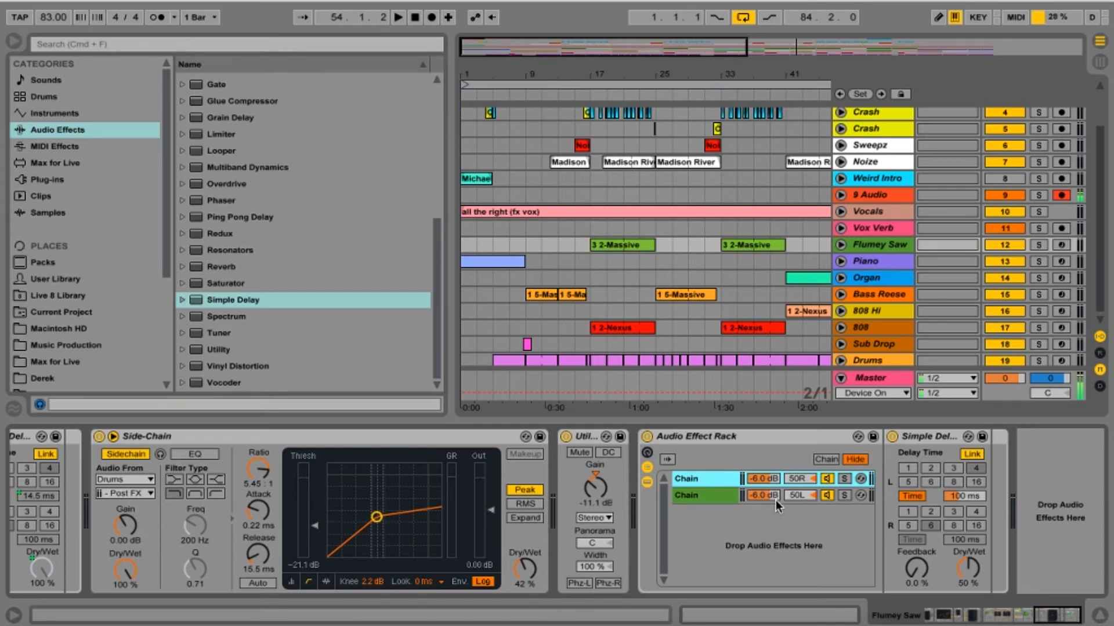
# Show the new rack's macro controls and open the macro mappings of the HYPE Haas Effect rack
pyautogui.click(647, 453)
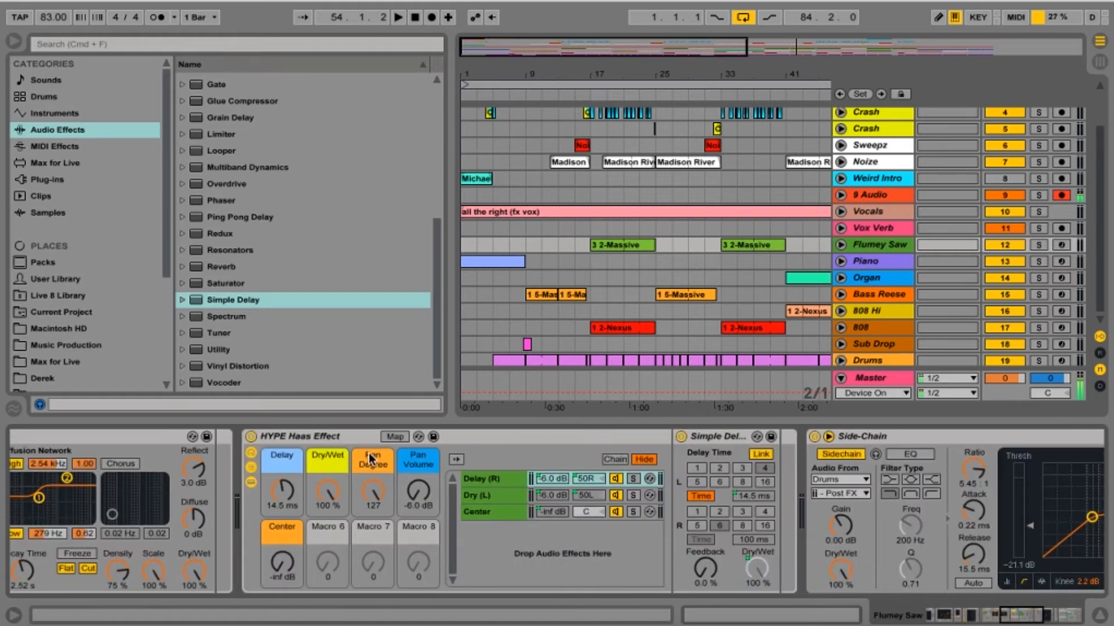
pyautogui.click(395, 436)
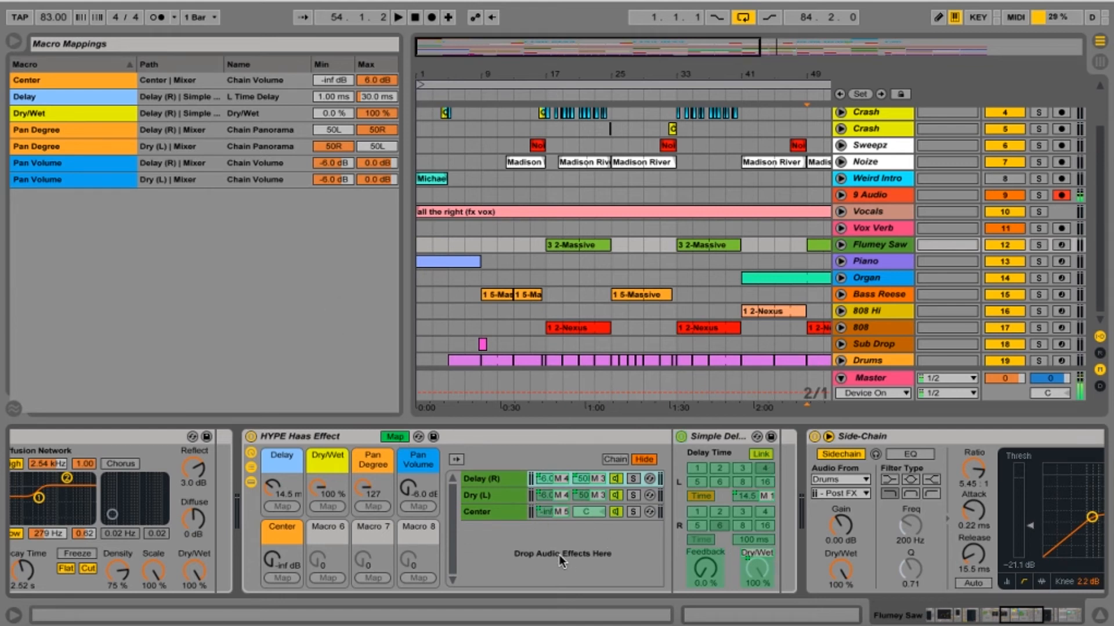
# Map the Center chain's panorama to Macro 6 of the HYPE Haas Effect rack and leave mapping mode
pyautogui.click(591, 510)
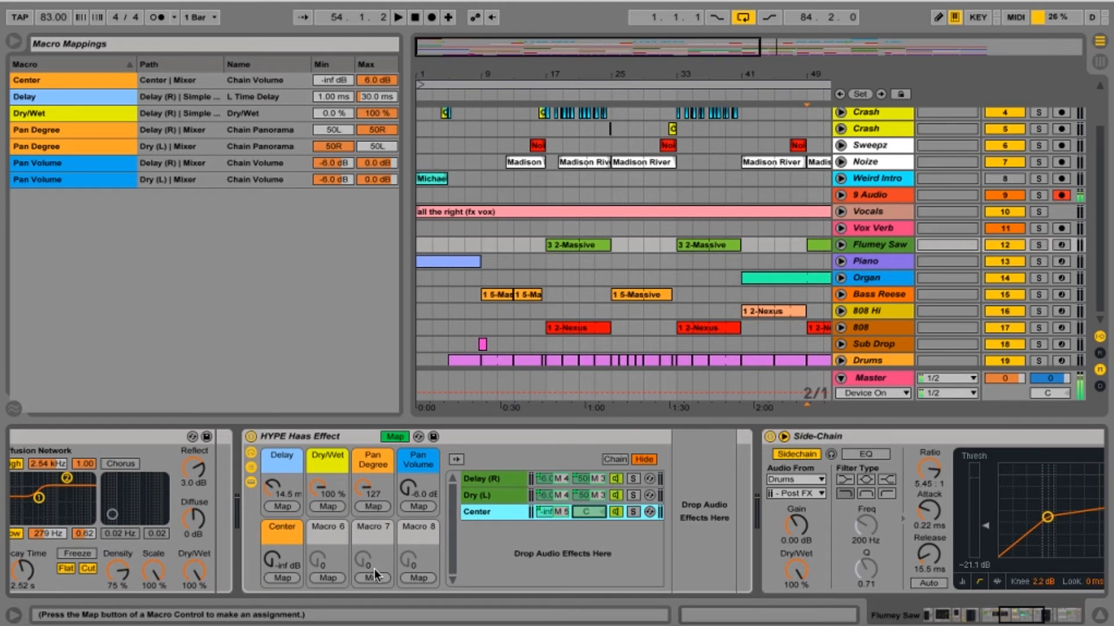
pyautogui.click(335, 576)
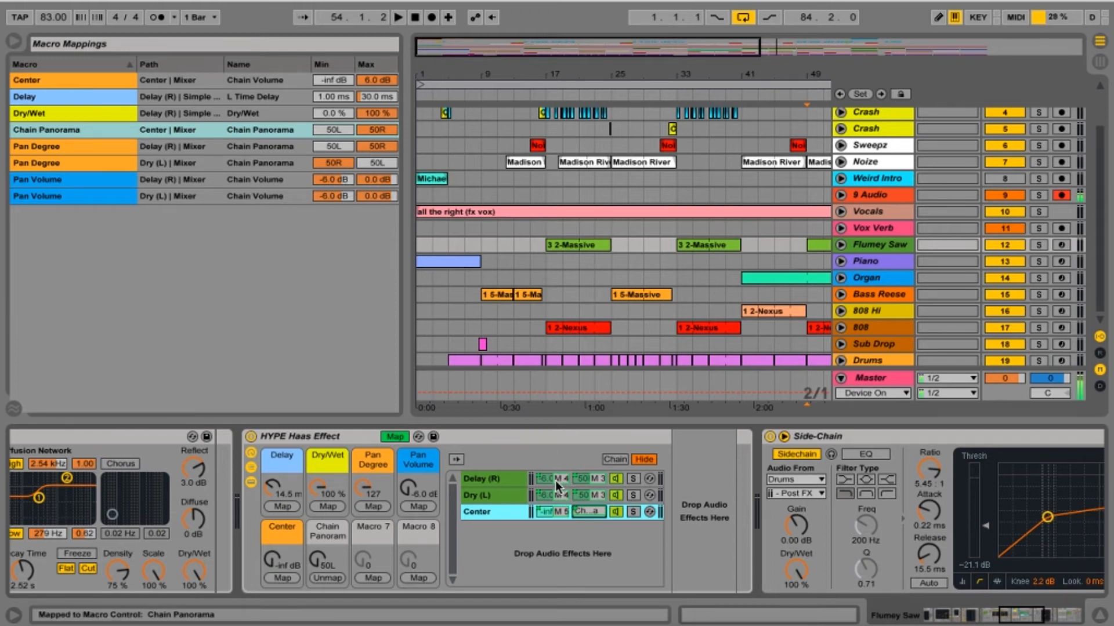
pyautogui.scroll(1, 554, 488)
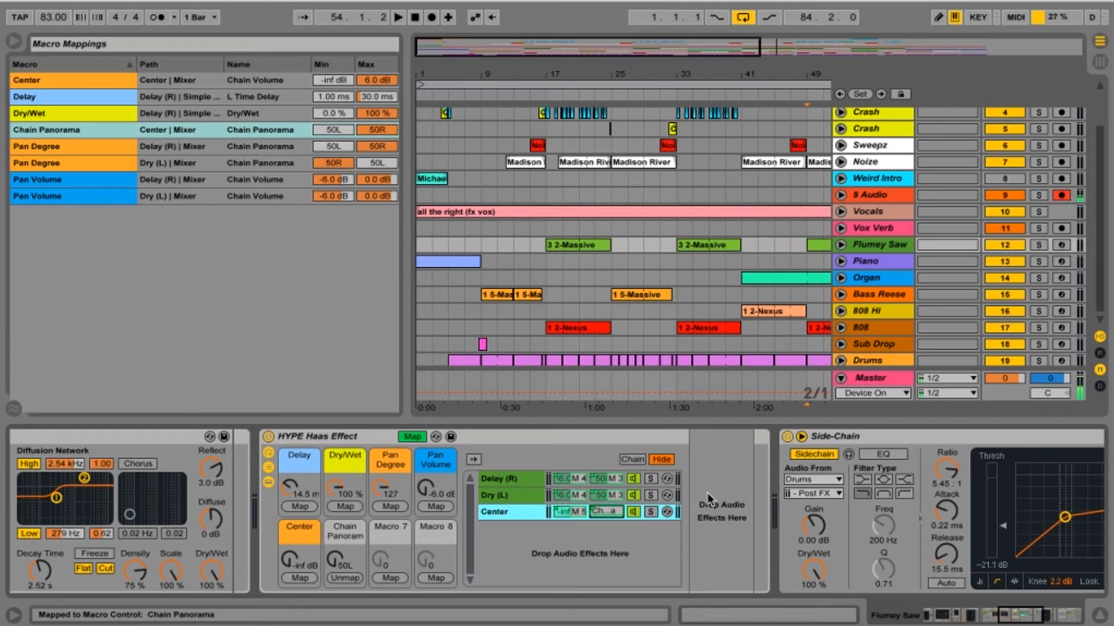
pyautogui.scroll(-5, 679, 495)
pyautogui.scroll(-4, 719, 491)
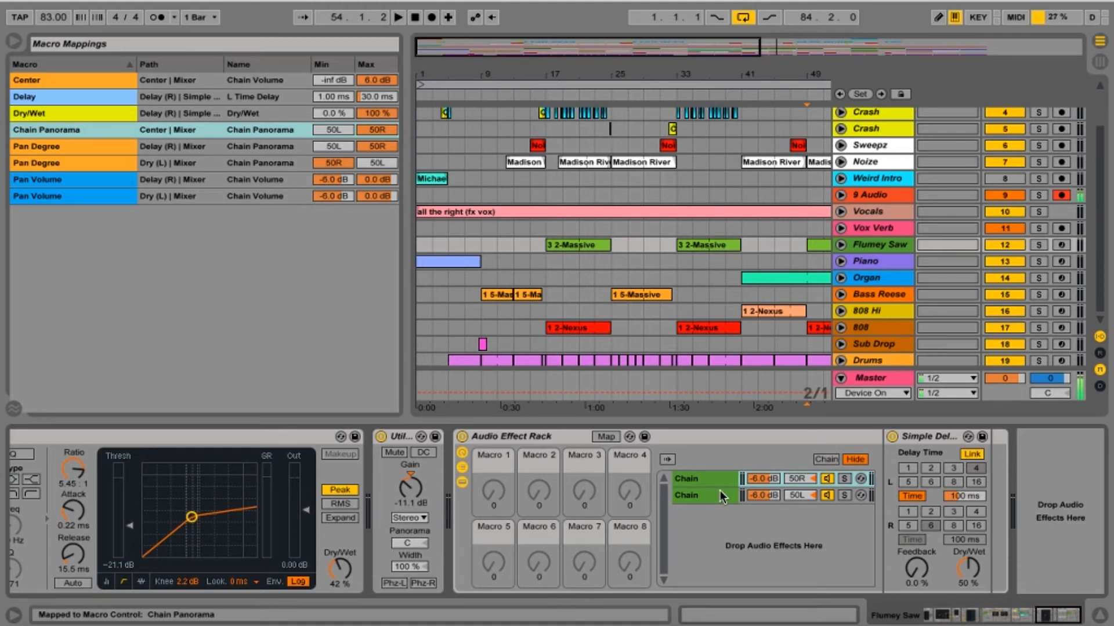
pyautogui.scroll(10, 754, 499)
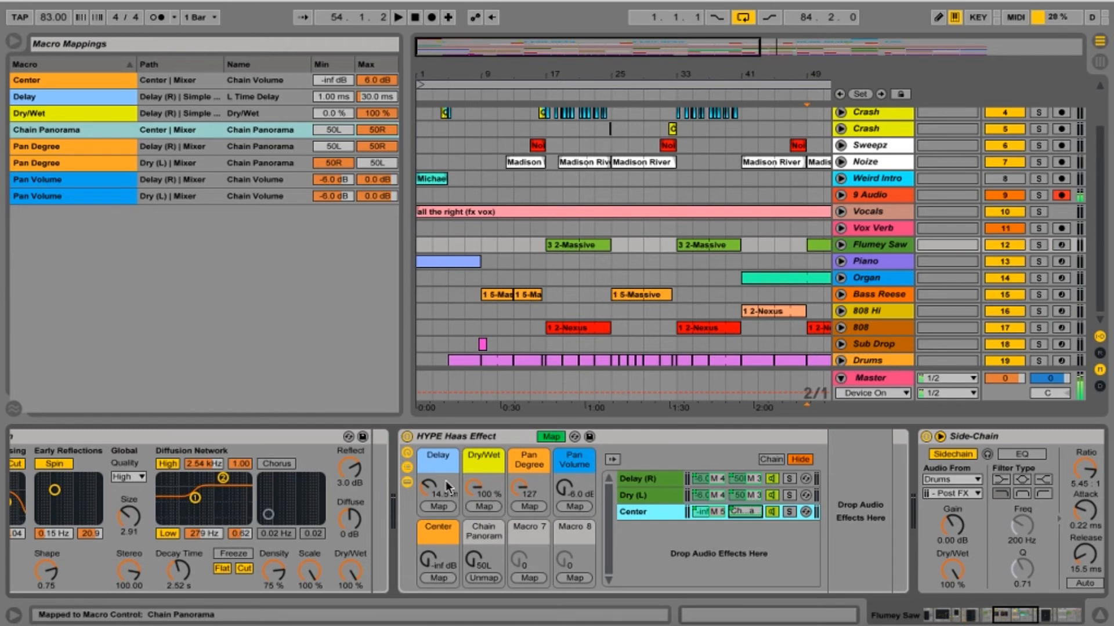
pyautogui.click(547, 437)
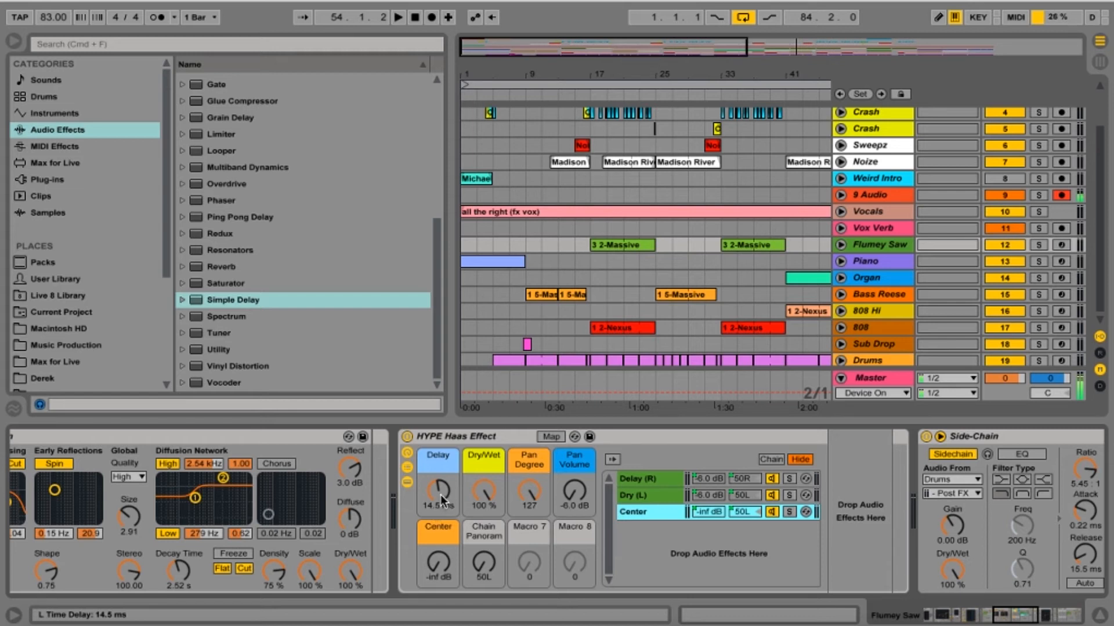
# Set the HYPE Haas Effect rack's Delay macro to 12.4 ms and the new rack's linked delay time to 10.3 ms
pyautogui.moveTo(441, 488); pyautogui.dragTo(440, 505)
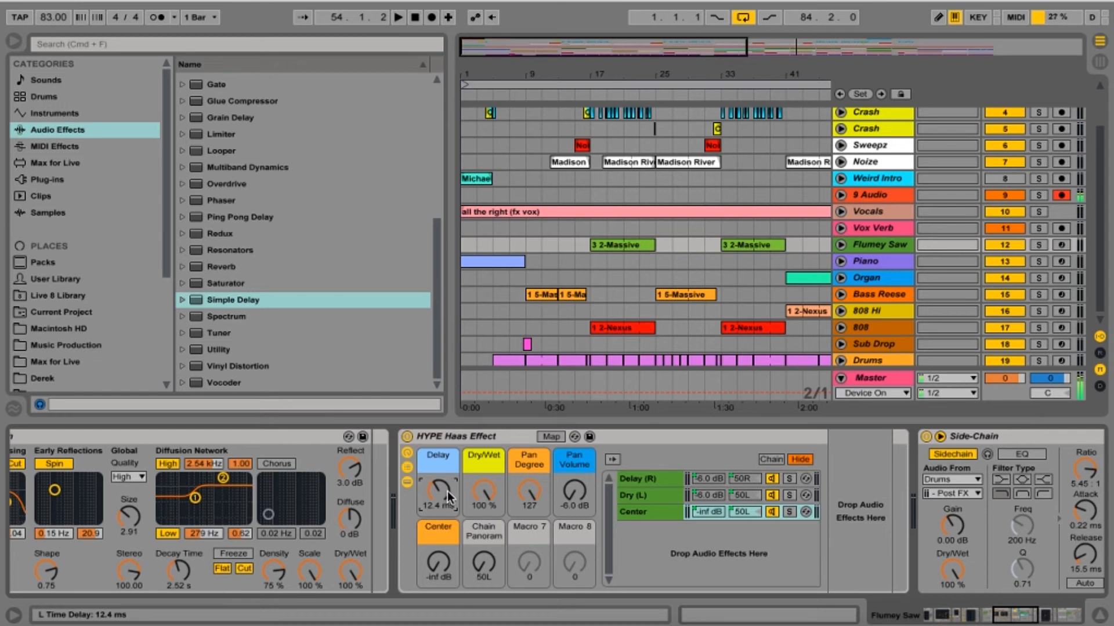
pyautogui.hscroll(10, 522, 469)
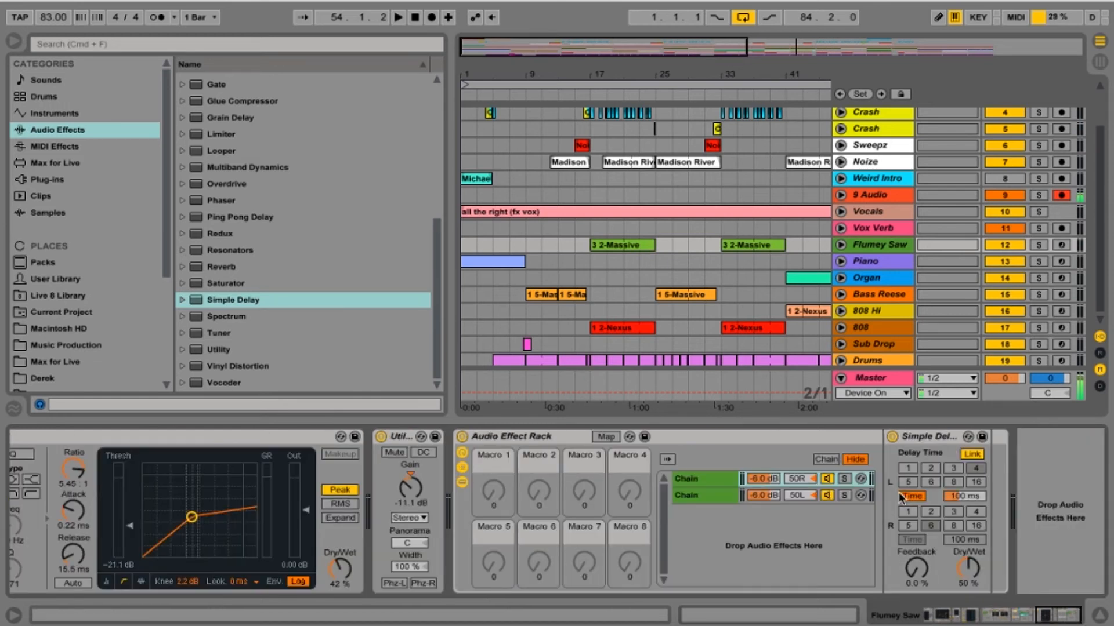
pyautogui.click(964, 494)
pyautogui.moveTo(964, 494); pyautogui.dragTo(964, 518)
# Delete the newly built Audio Effect Rack from the end of the Flumey Saw device chain
pyautogui.click(548, 436)
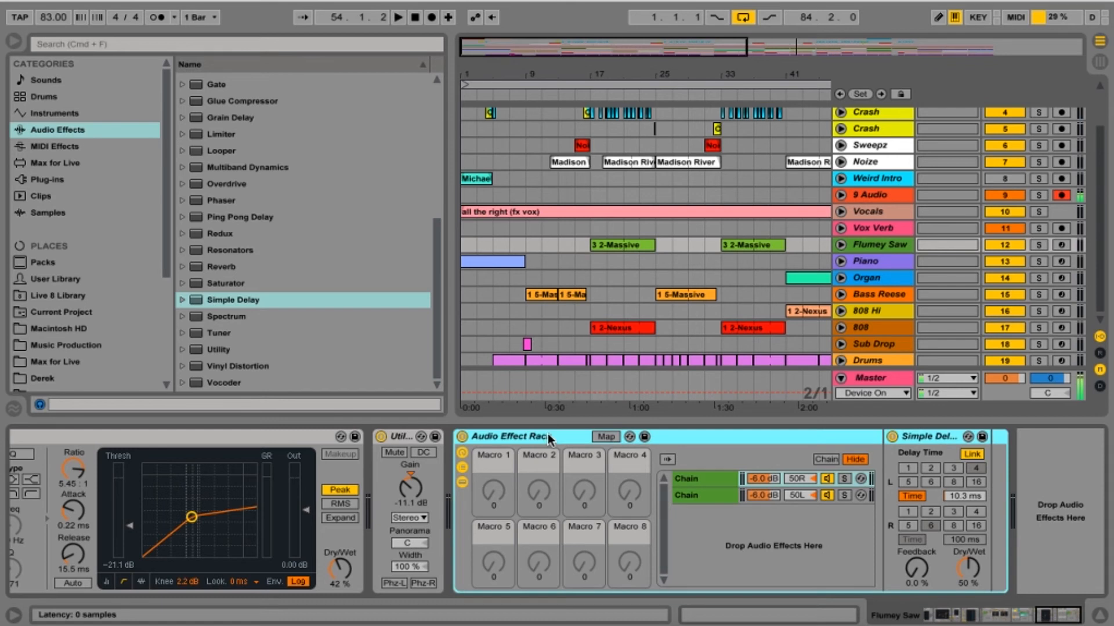
pyautogui.press('Delete')
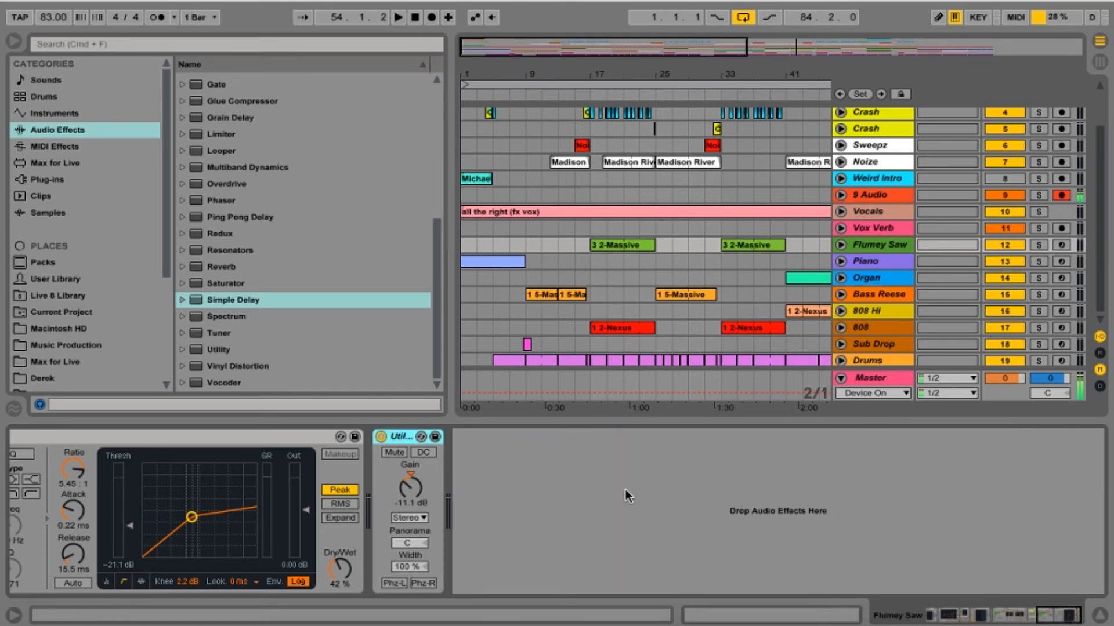
pyautogui.press('super+z')
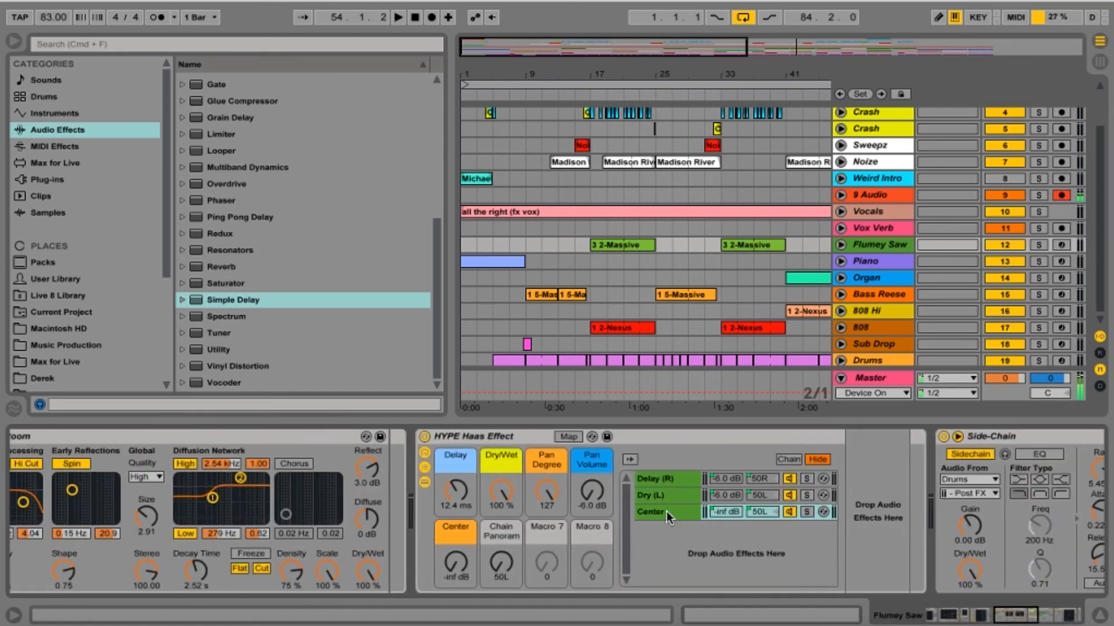
# Solo the 9 Audio and Flumey Saw tracks and play the Flumey Saw clip that starts at bar 17
pyautogui.click(1037, 195)
pyautogui.keyDown('super'); pyautogui.click(1038, 244); pyautogui.keyUp('super')
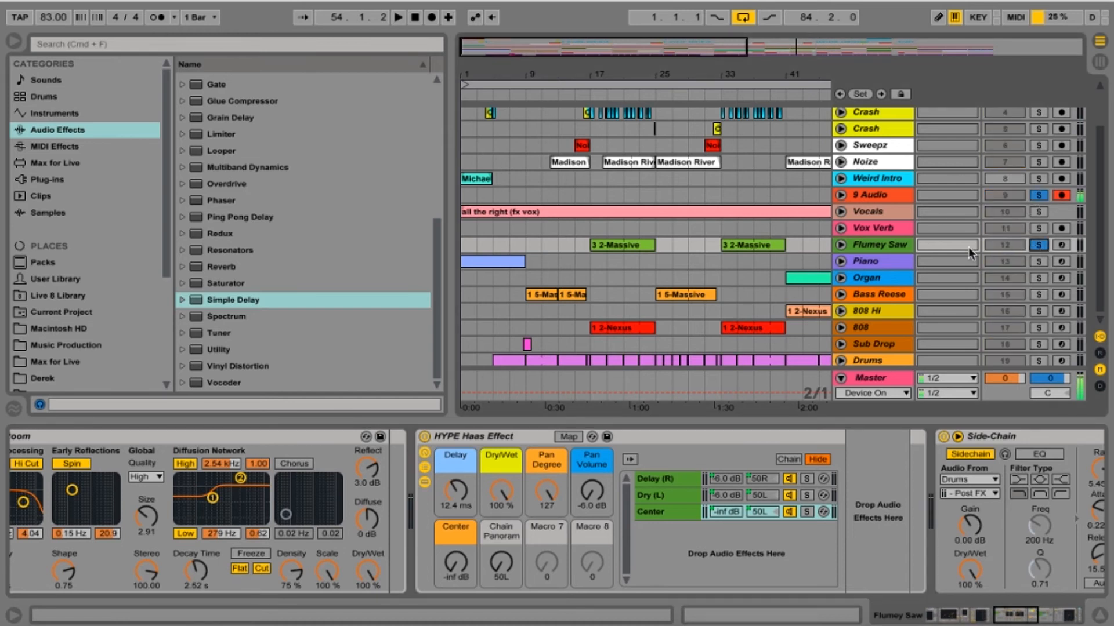
pyautogui.click(616, 242)
pyautogui.press('space')
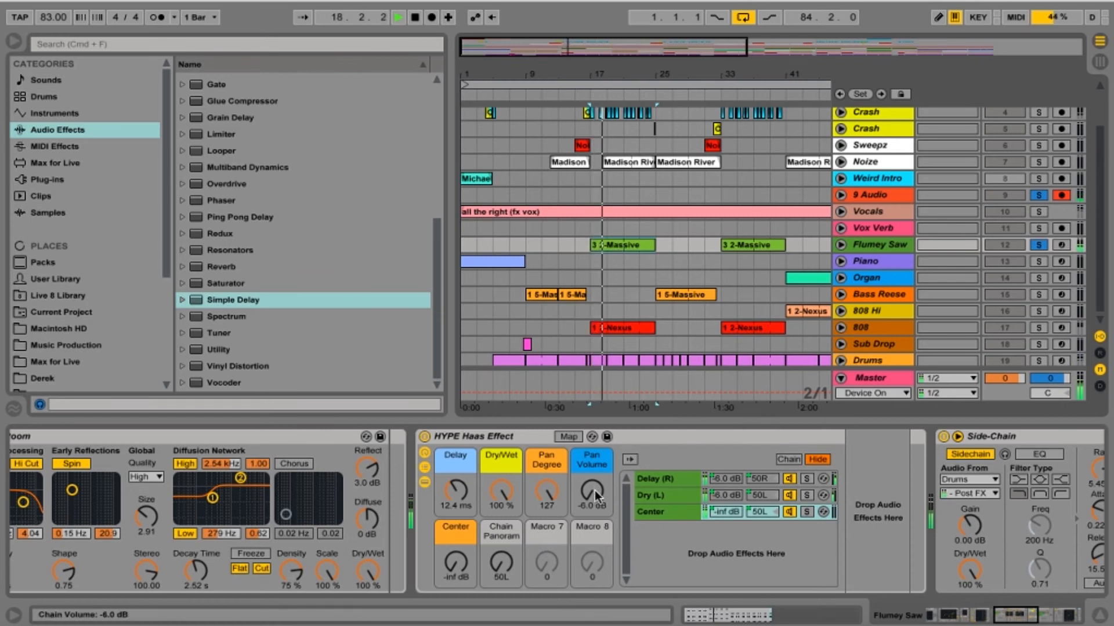
# Set the HYPE Haas Effect rack's Pan Volume macro to -1.793 dB and replay the clip
pyautogui.press('space')
pyautogui.moveTo(594, 489); pyautogui.dragTo(593, 471)
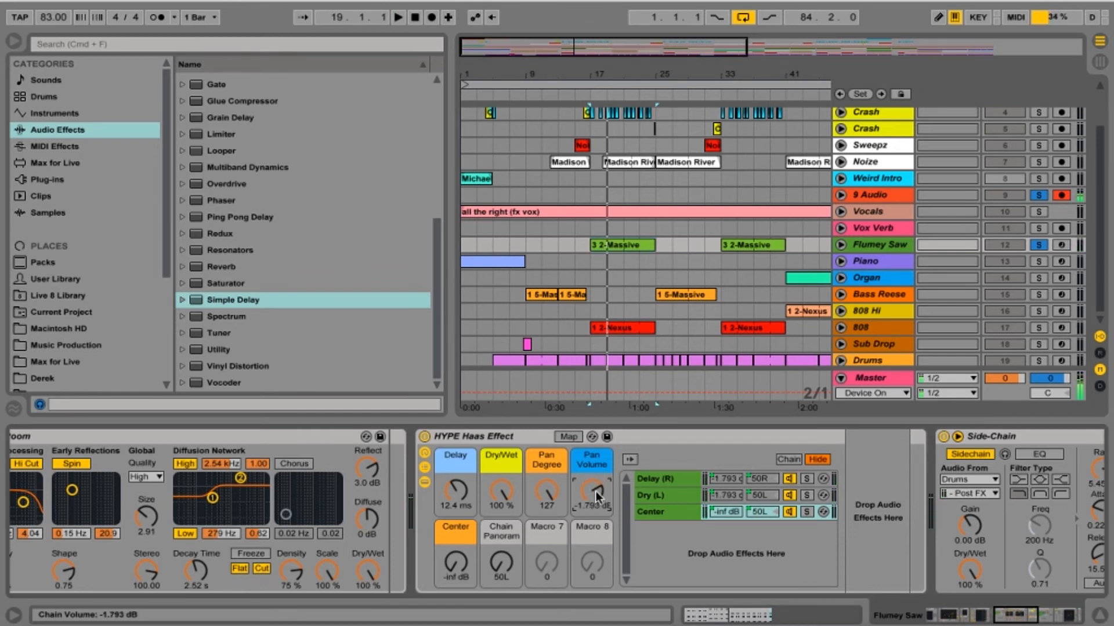
pyautogui.press('space')
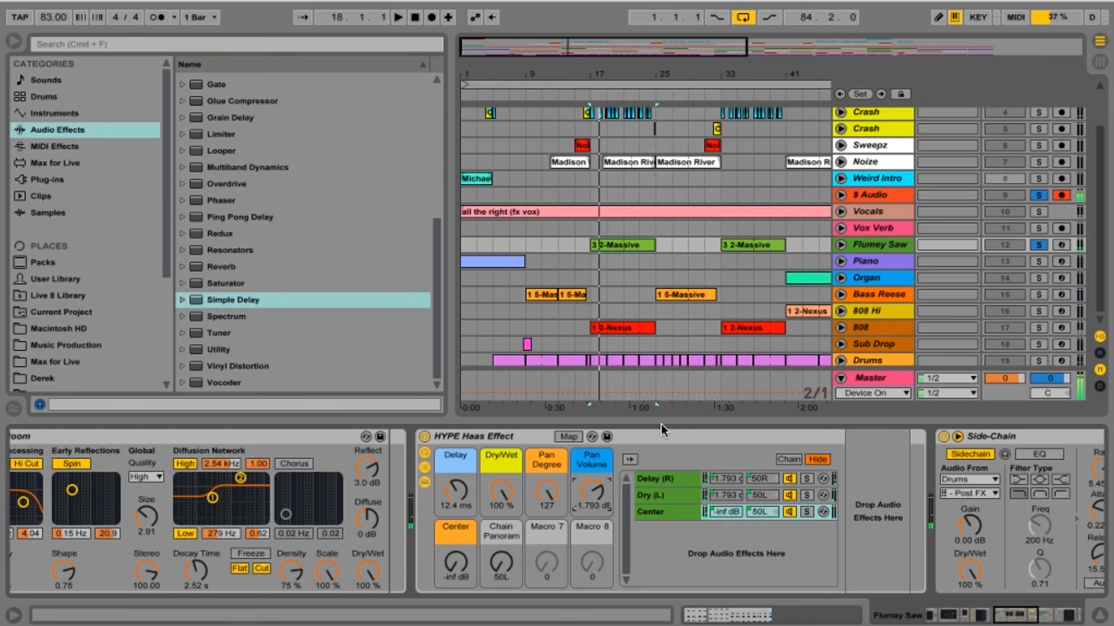
# Try a Utility with 0.0 % width at the end of the Master chain and remove it again
pyautogui.click(885, 375)
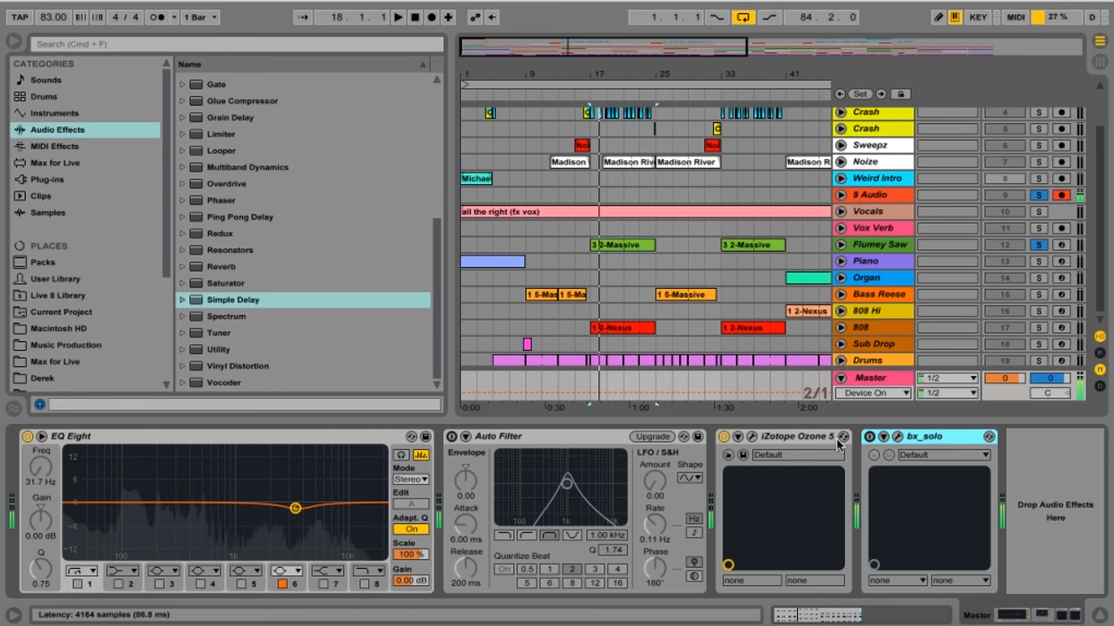
pyautogui.moveTo(229, 348); pyautogui.dragTo(1036, 615)
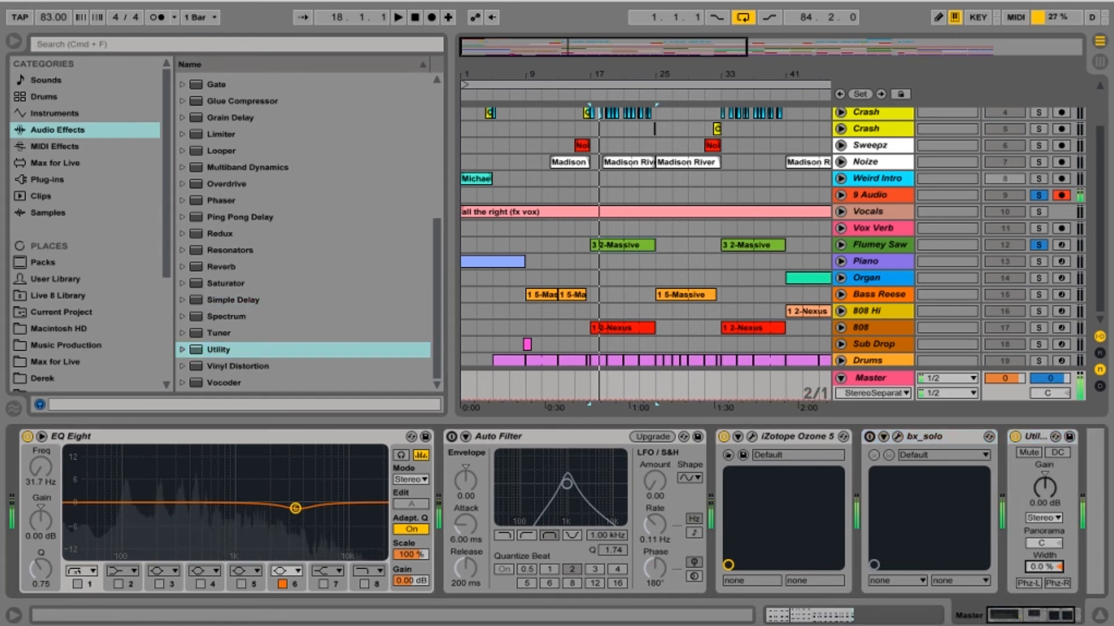
pyautogui.click(1032, 428)
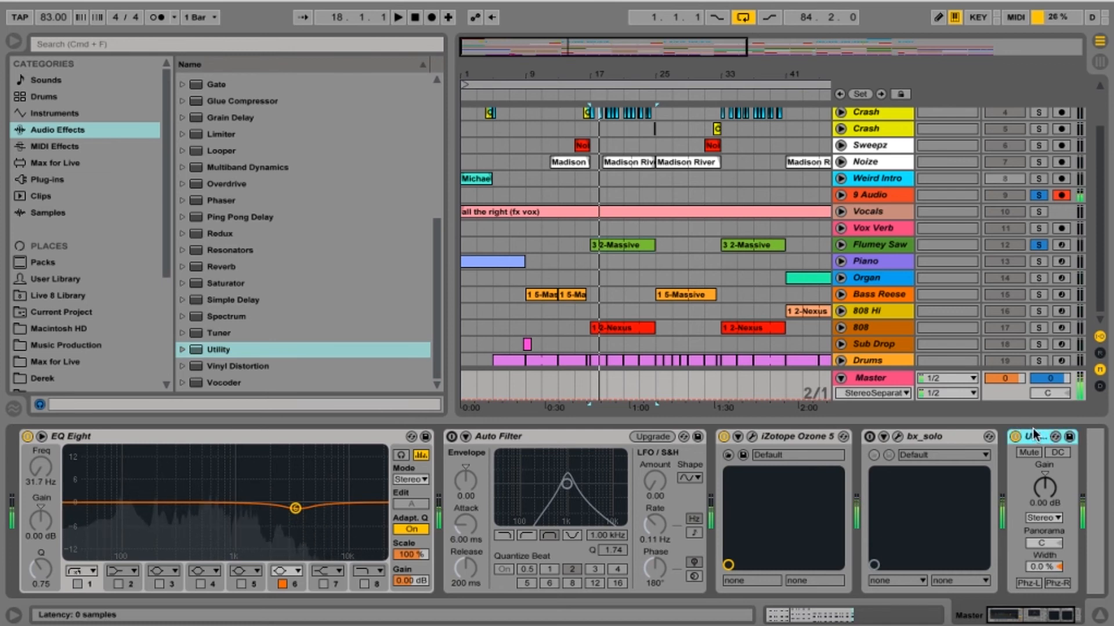
pyautogui.press('Delete')
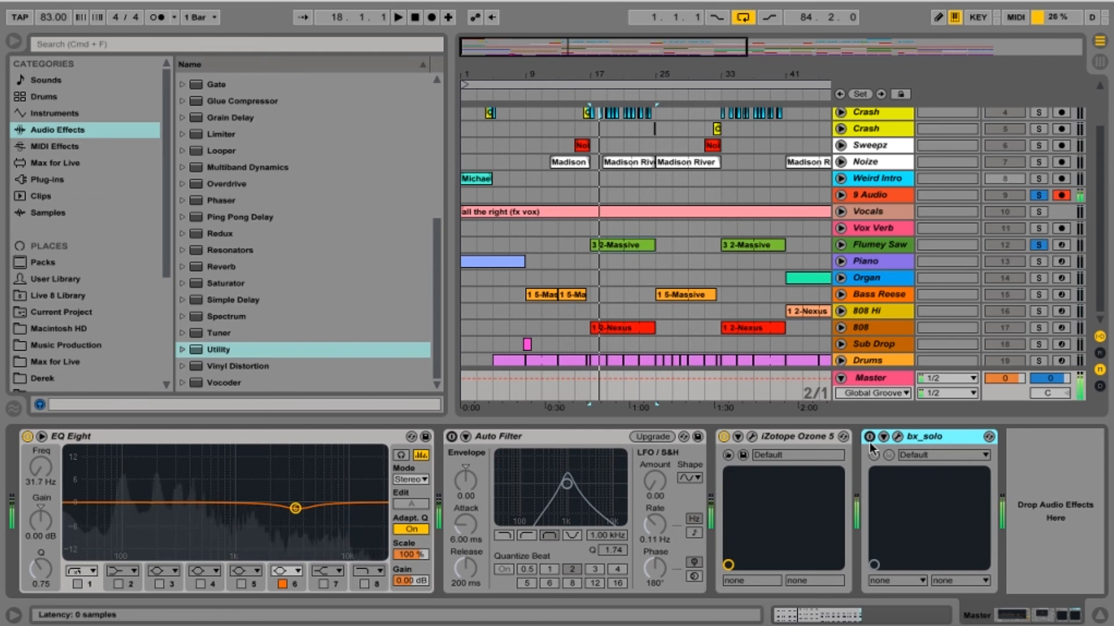
# Compare playback with bx_solo on the Master switched on and off, and delete bx_solo from the chain
pyautogui.press('space')
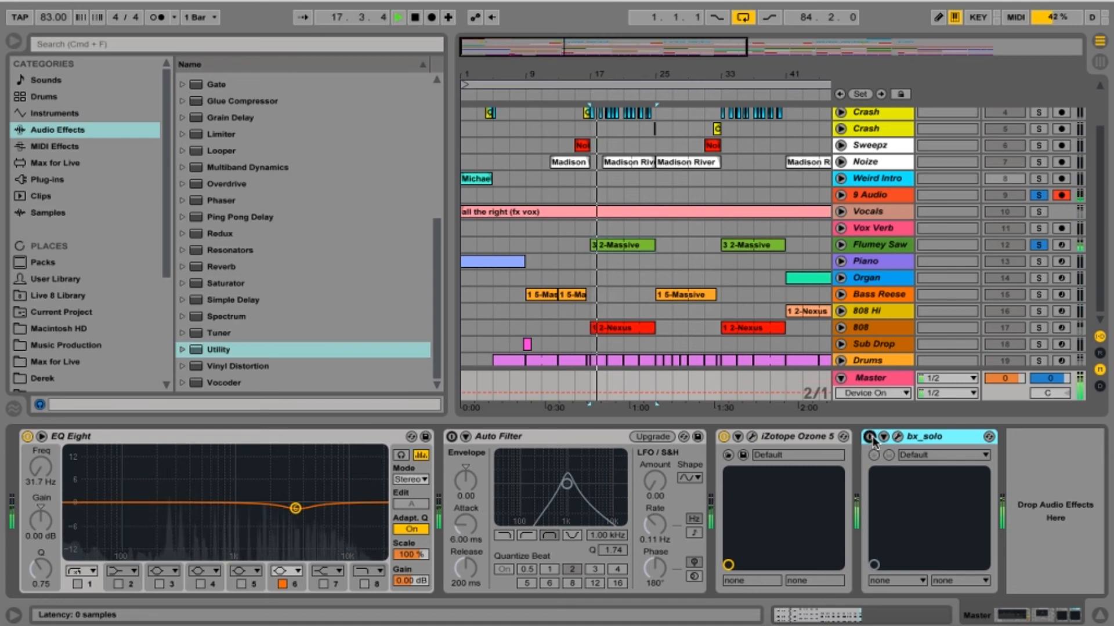
pyautogui.click(870, 437)
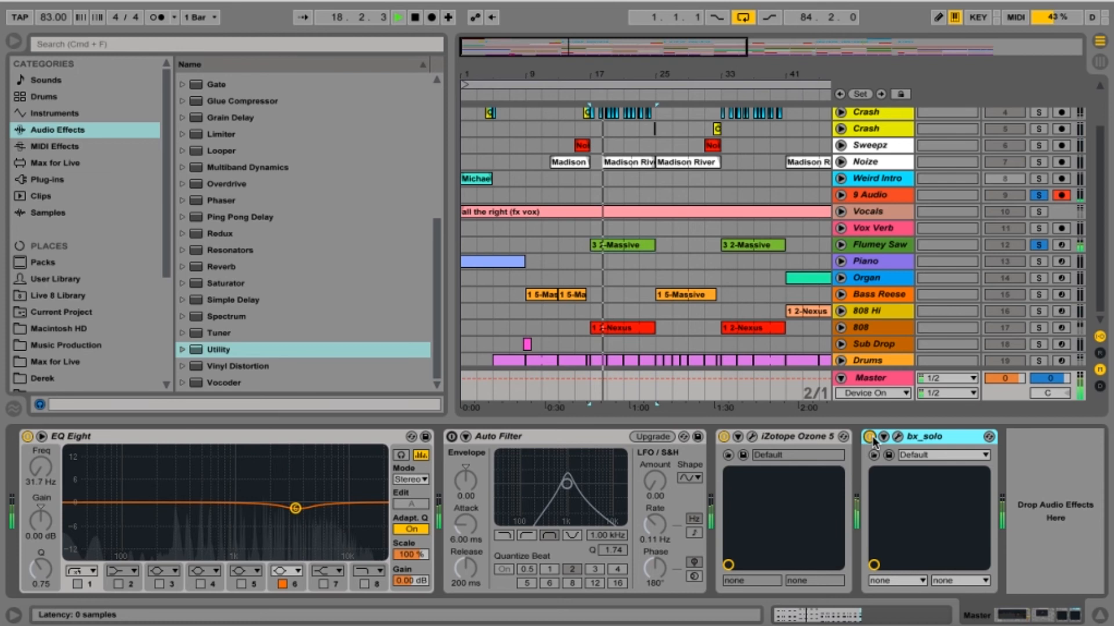
pyautogui.click(872, 436)
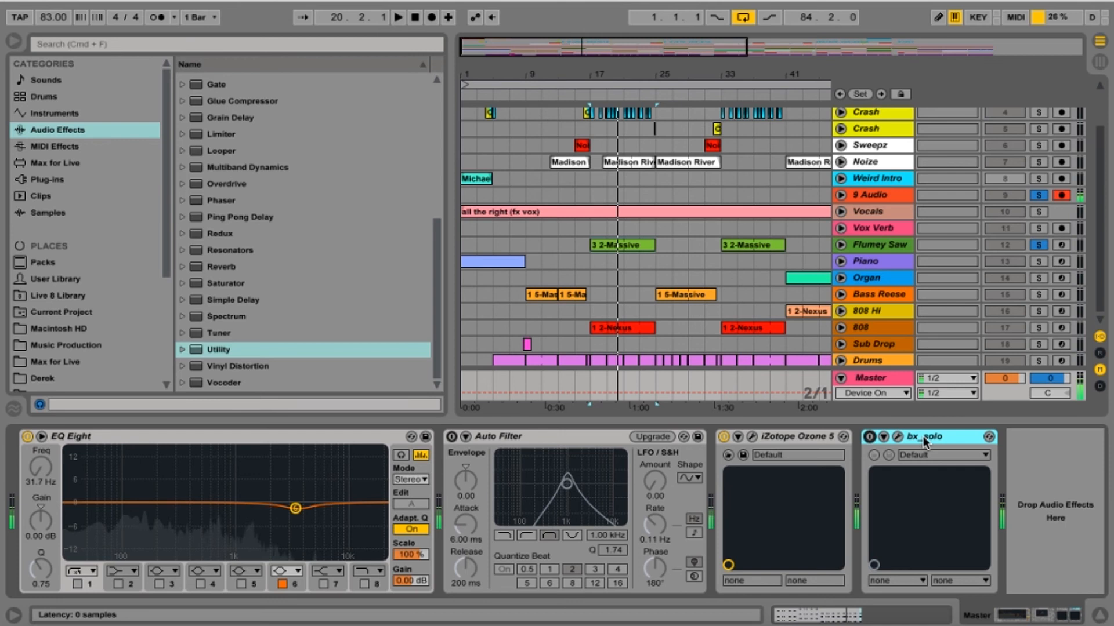
pyautogui.press('Delete')
# Play the passage and open the Master's iZotope Ozone 5 window, positioned so its whole interface is in view
pyautogui.press('space')
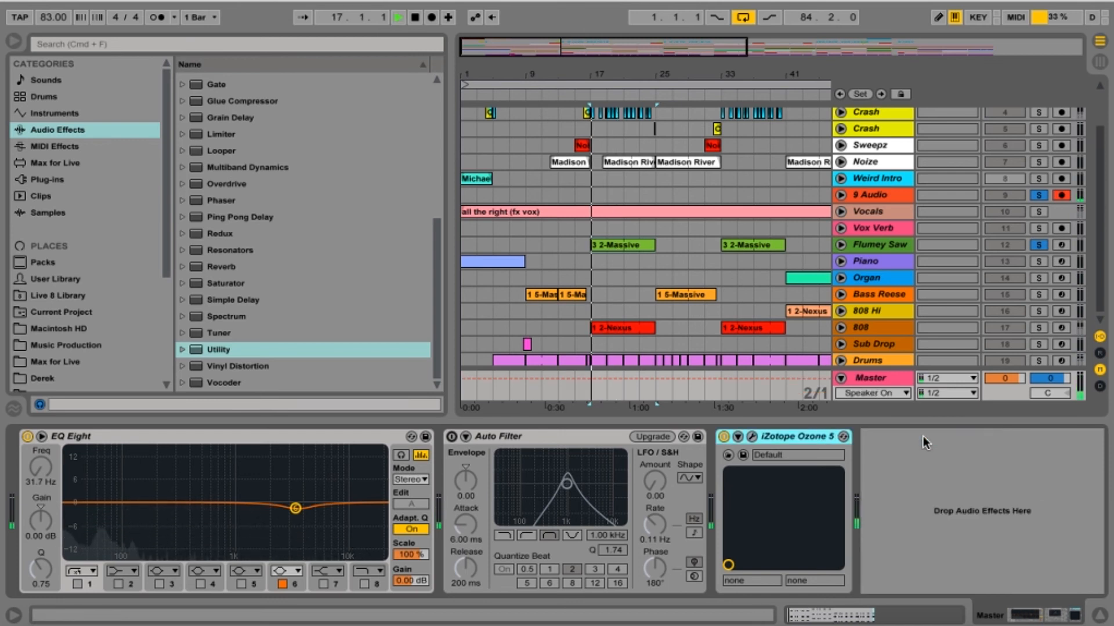
pyautogui.click(752, 437)
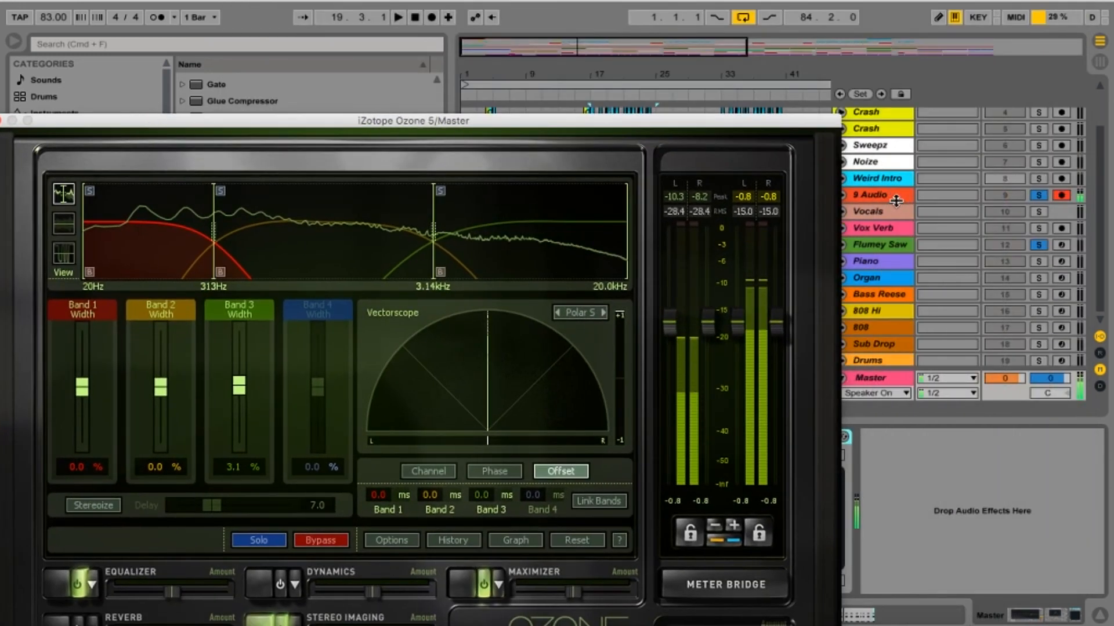
pyautogui.moveTo(583, 120); pyautogui.dragTo(586, 20)
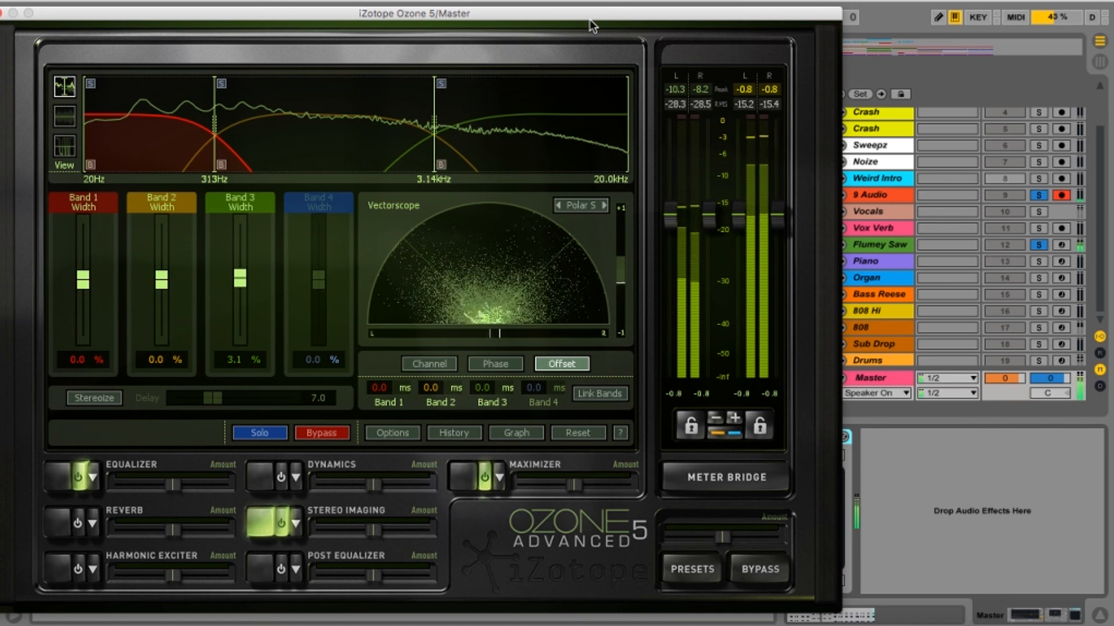
# Compare Ozone 5's vectorscope on the Master with the Flumey Saw's HYPE Haas Effect rack bypassed and re-enabled, and close the plug-in window
pyautogui.click(882, 242)
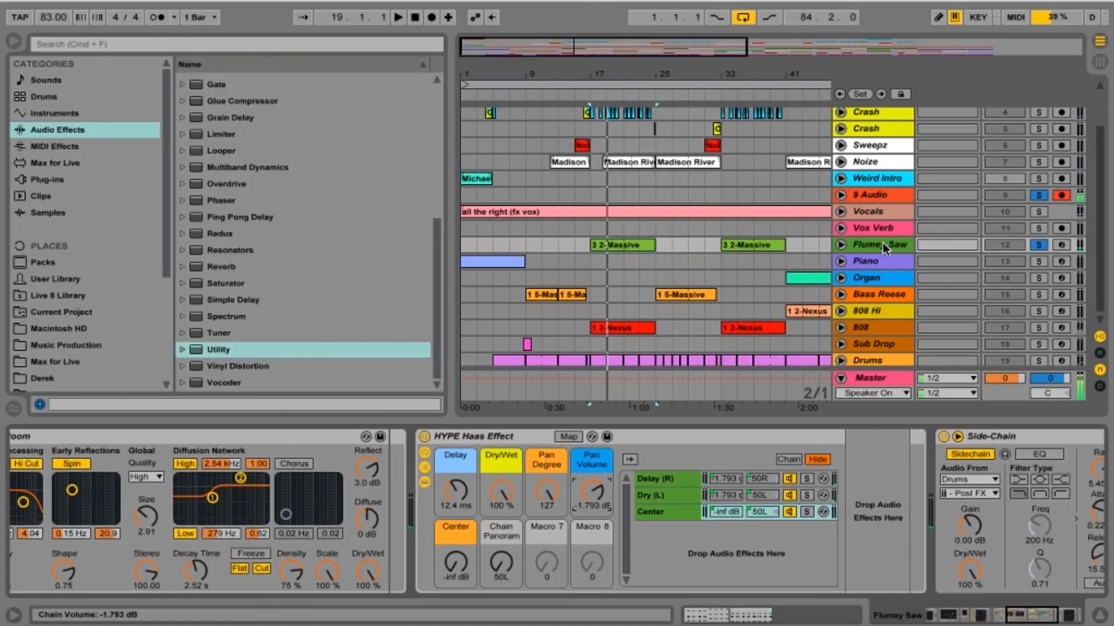
pyautogui.click(424, 436)
pyautogui.click(891, 384)
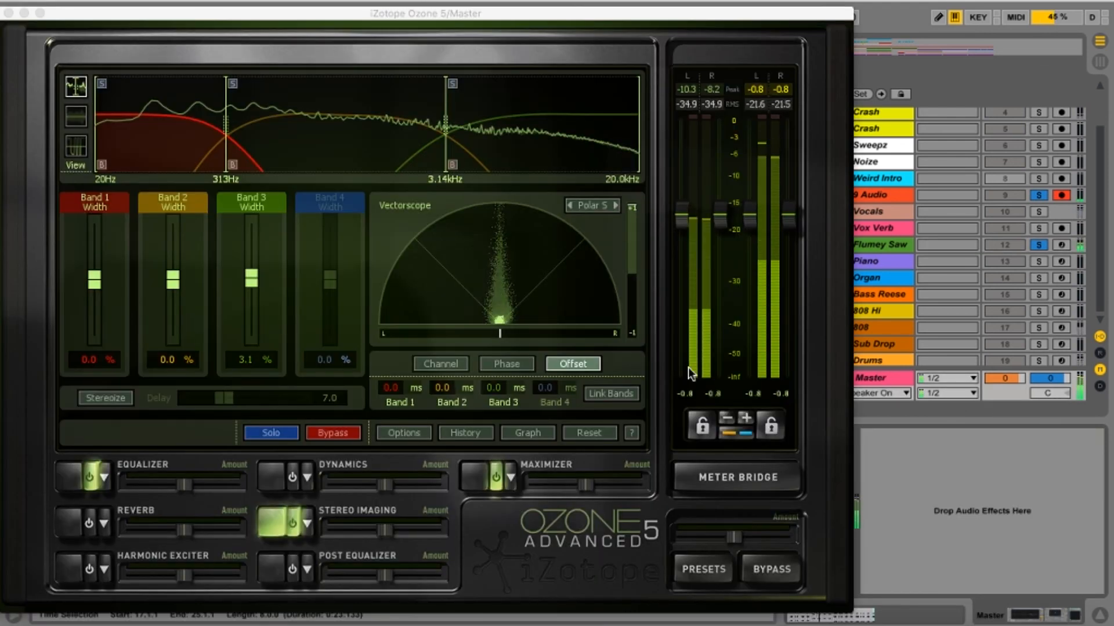
pyautogui.click(885, 245)
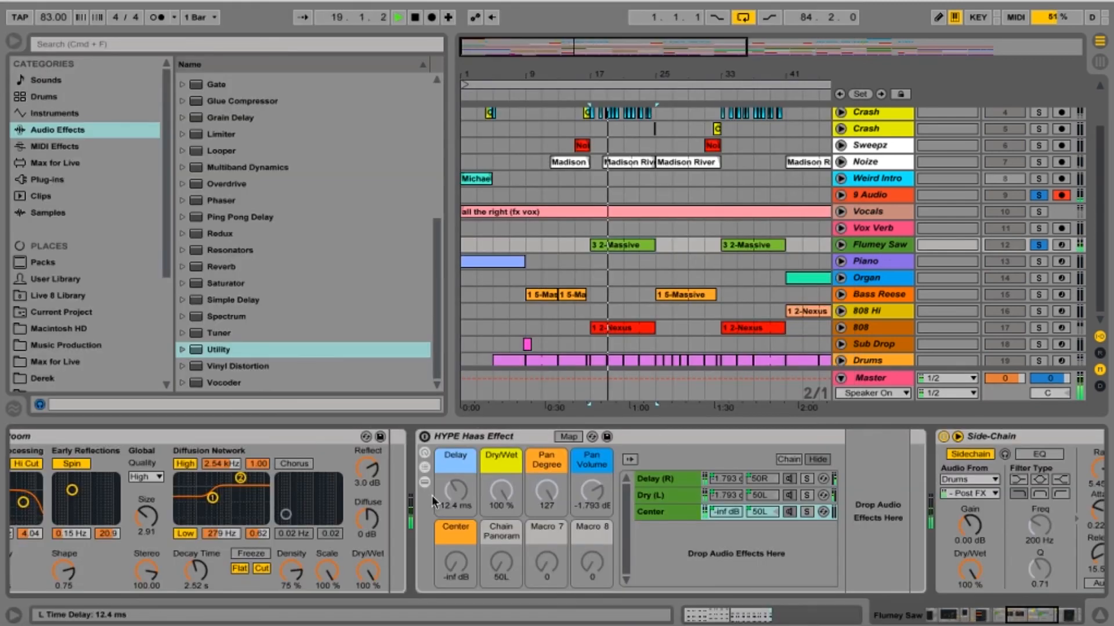
pyautogui.click(887, 377)
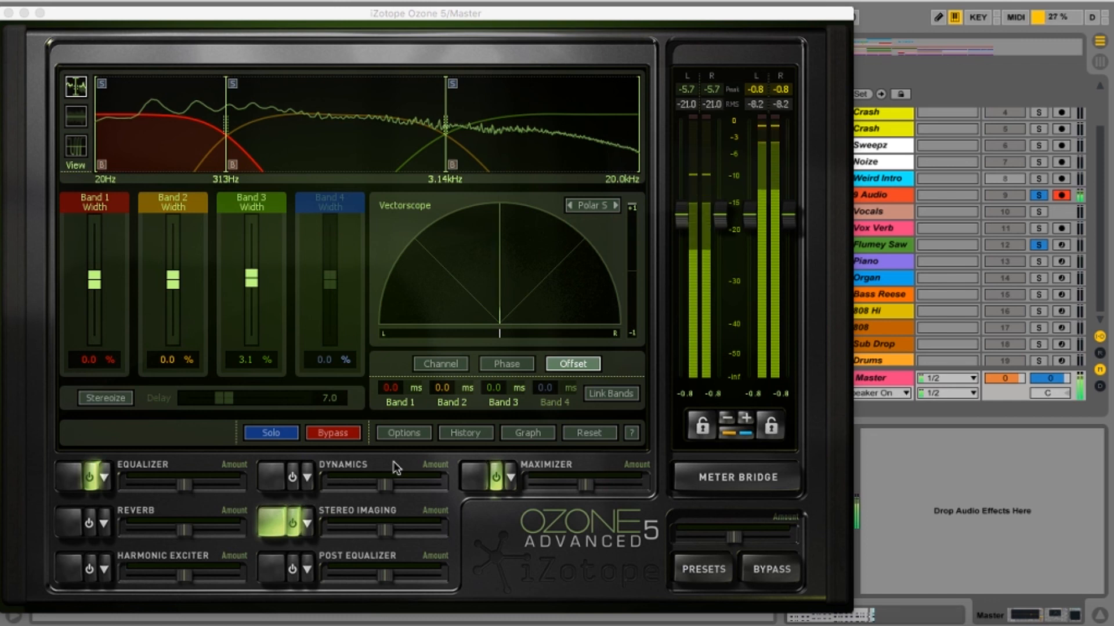
pyautogui.click(8, 13)
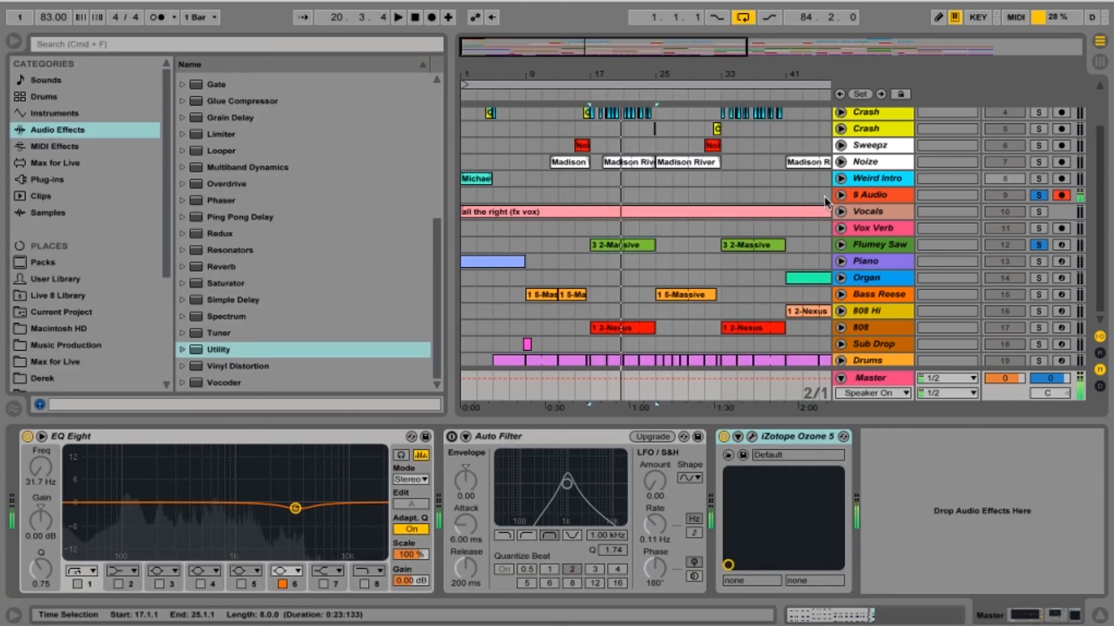
# Select the HYPE Haas Effect rack on the Flumey Saw track and browse the saved Audio Effect Rack presets for the HYPE racks
pyautogui.click(887, 193)
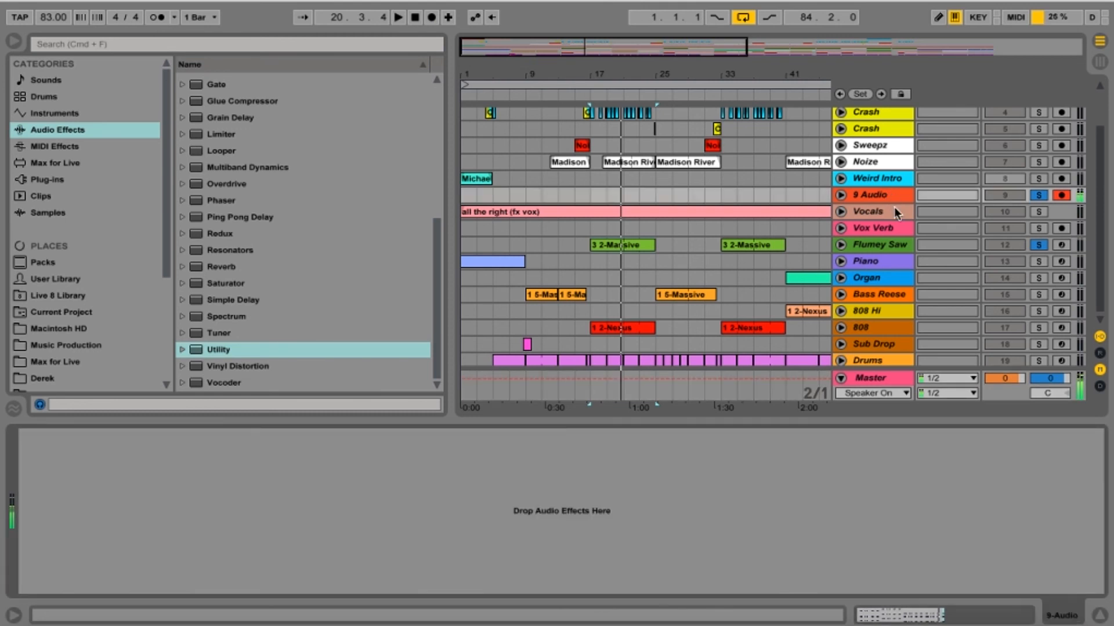
pyautogui.click(886, 213)
pyautogui.click(890, 248)
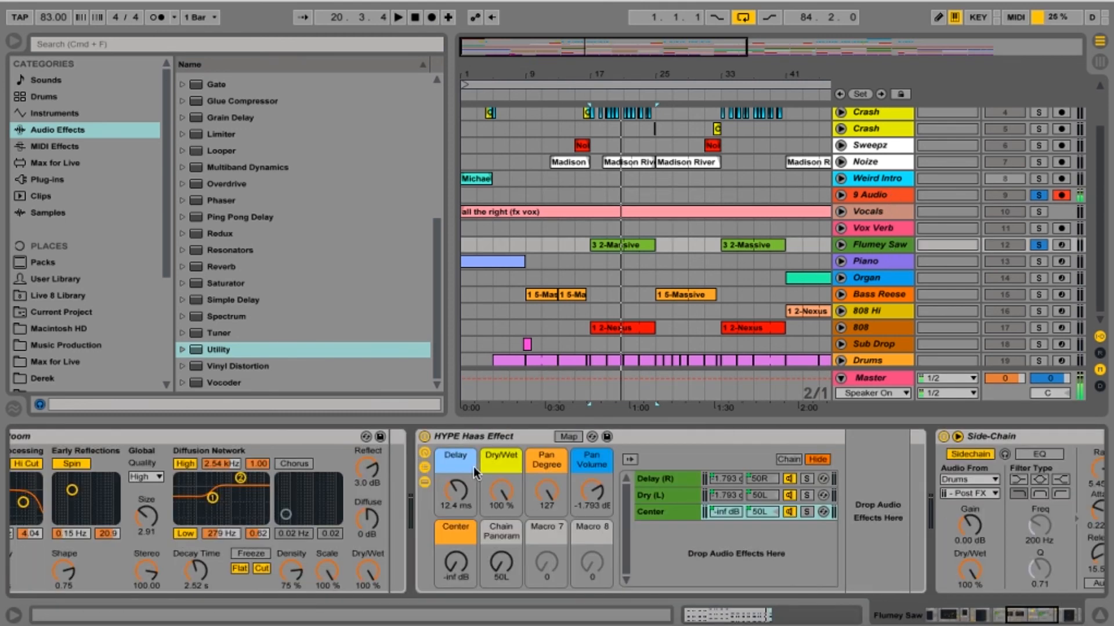
pyautogui.click(486, 435)
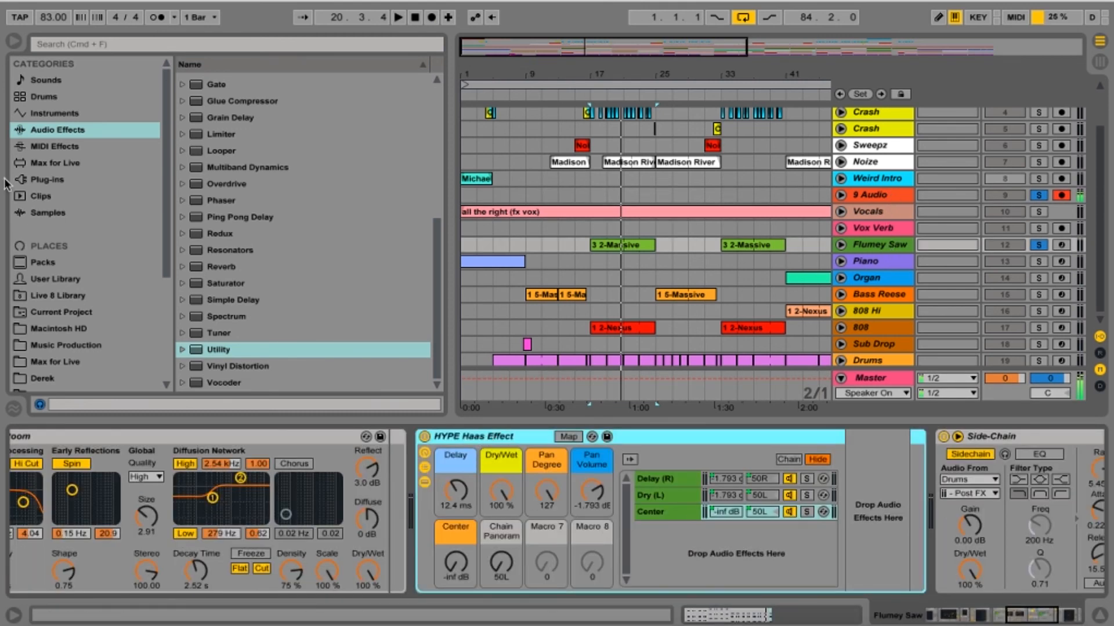
pyautogui.scroll(6, 211, 146)
pyautogui.click(184, 98)
pyautogui.scroll(-10, 297, 221)
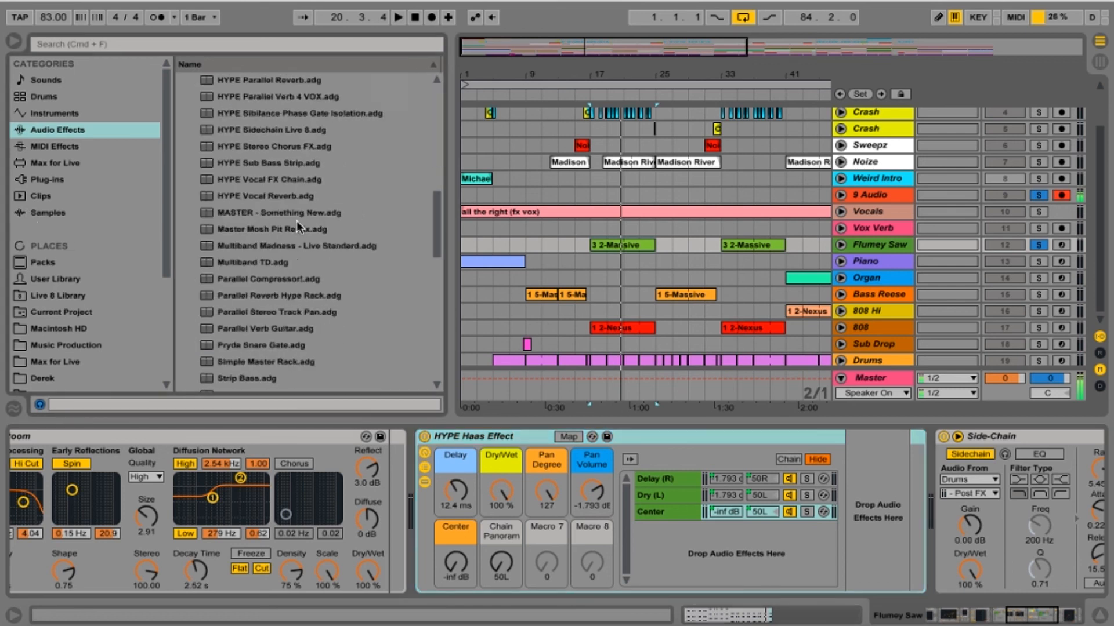
pyautogui.scroll(4, 297, 220)
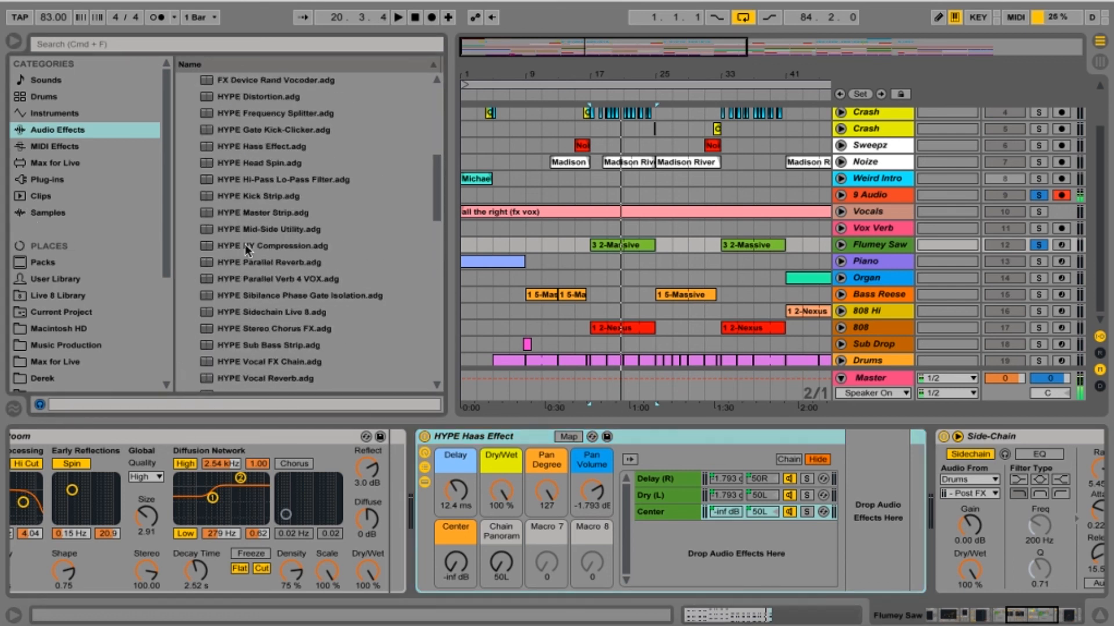
# Hide the browser and the device view to show the full arrangement
pyautogui.doubleClick(450, 276)
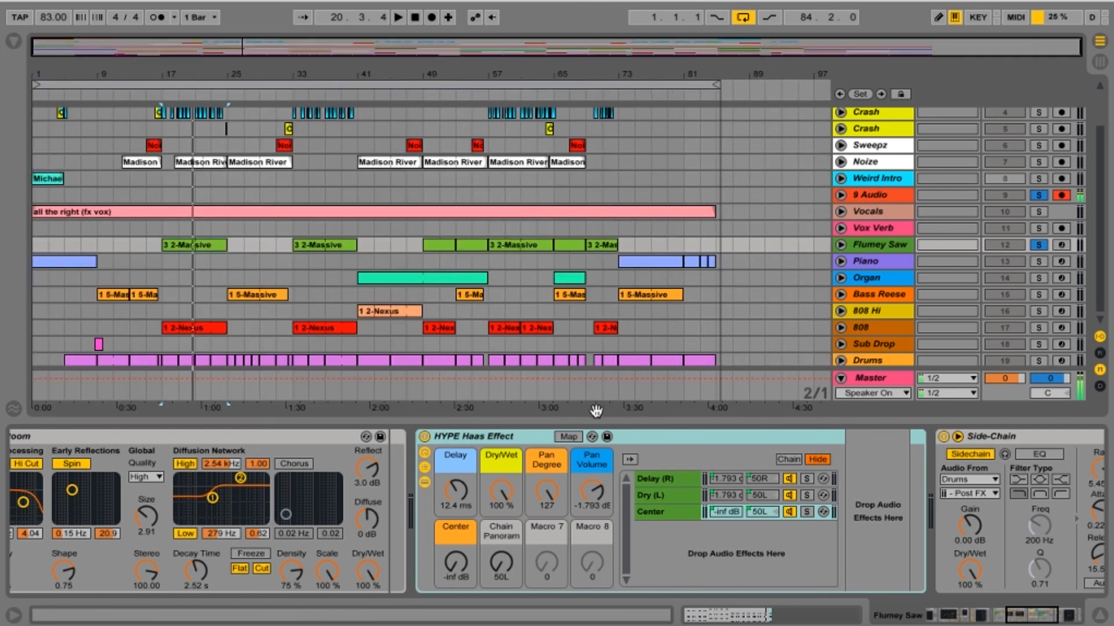
pyautogui.doubleClick(588, 418)
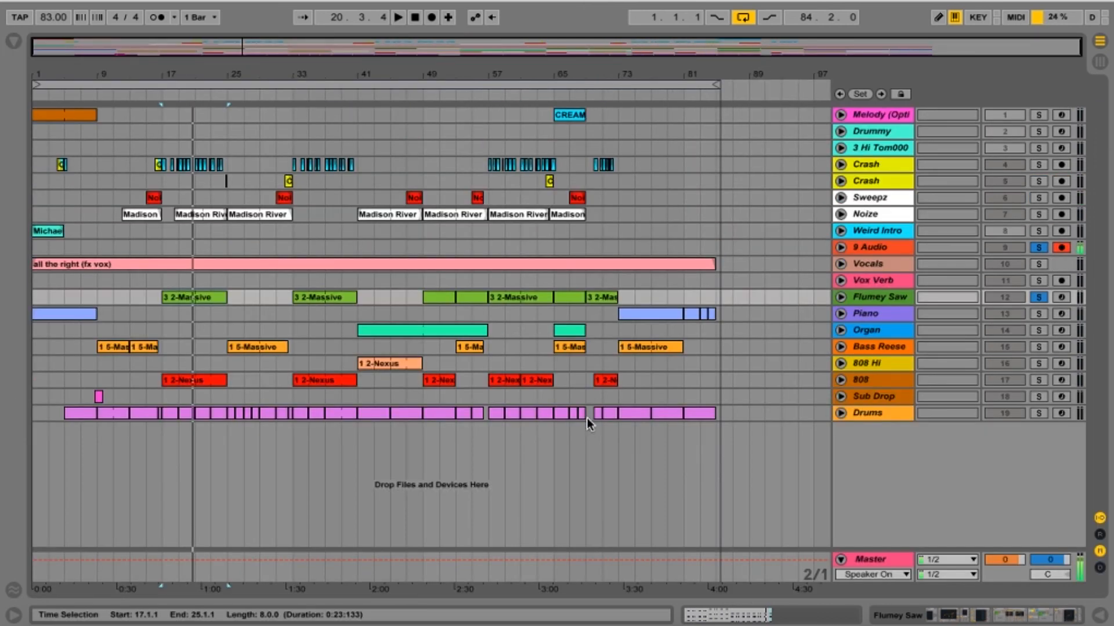